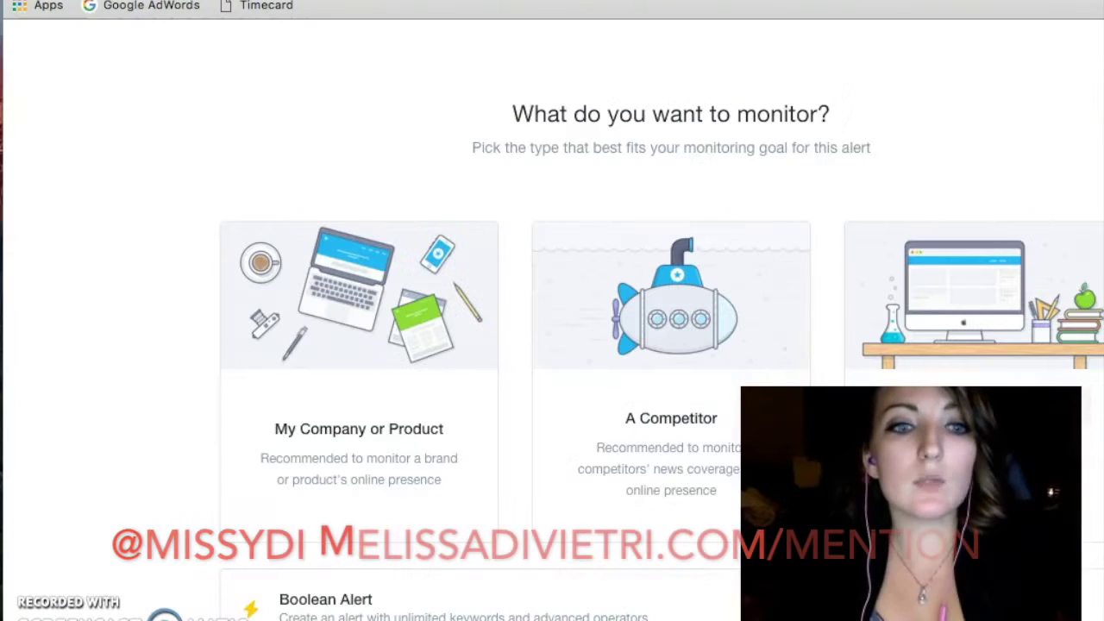
# Start a new alert of the My Company or Product type and choose Pepsi as the name to monitor
pyautogui.click(103, 614)
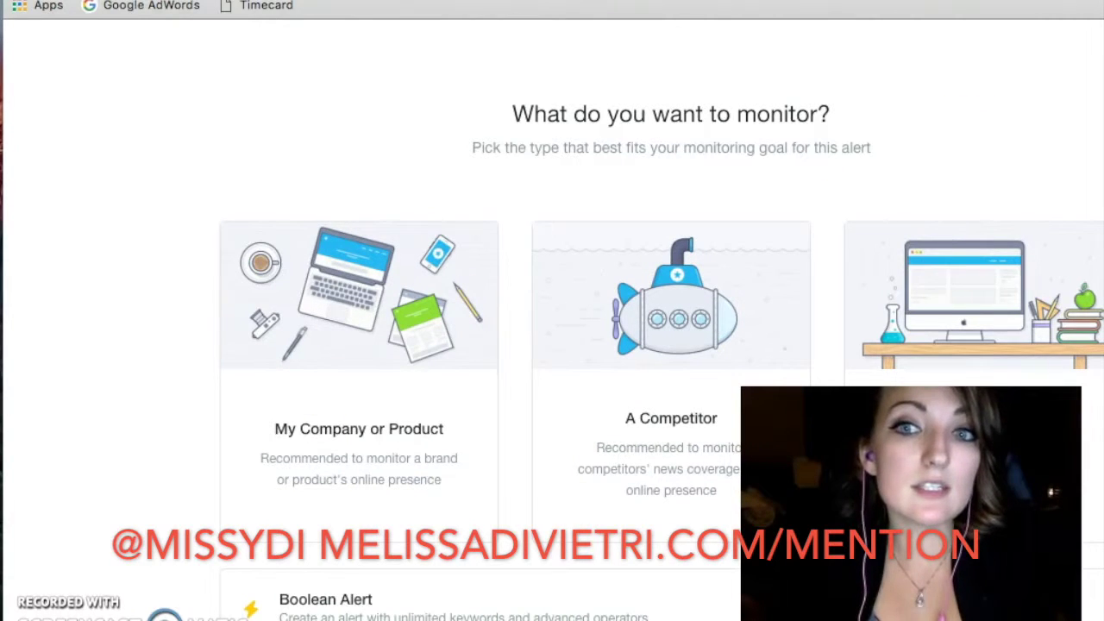
pyautogui.hscroll(5, 794, 143)
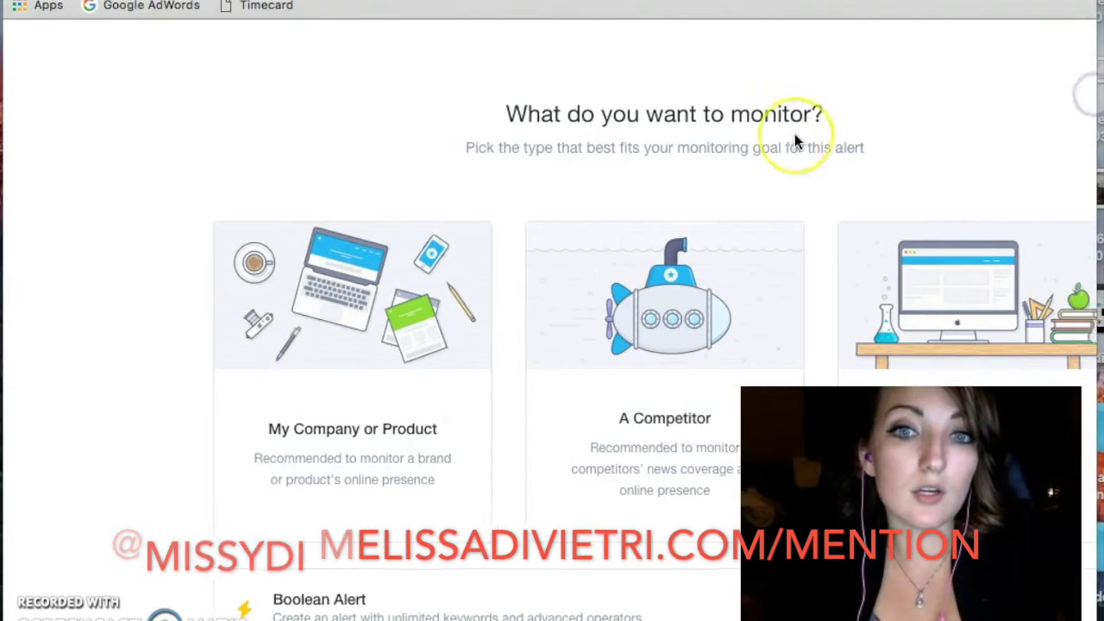
pyautogui.hscroll(-2, 794, 143)
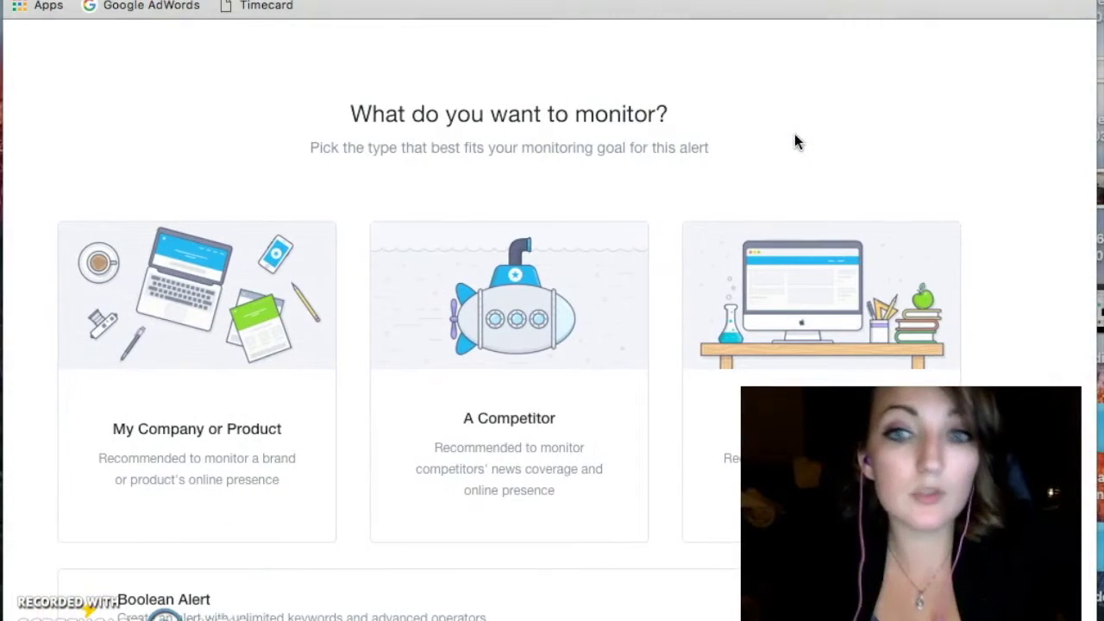
pyautogui.click(280, 341)
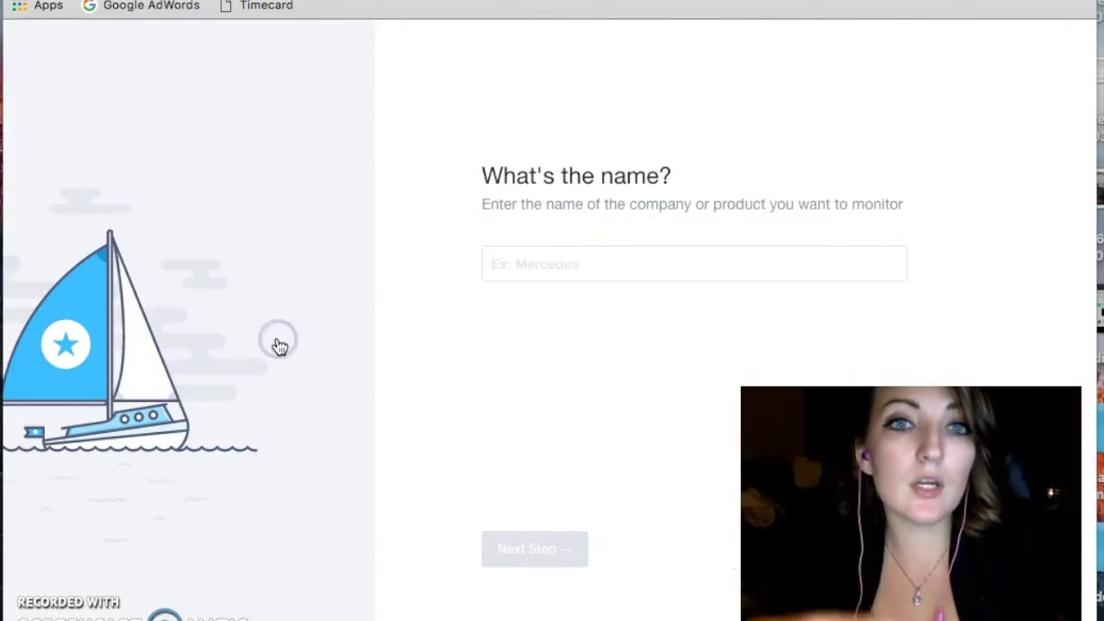
pyautogui.click(522, 264)
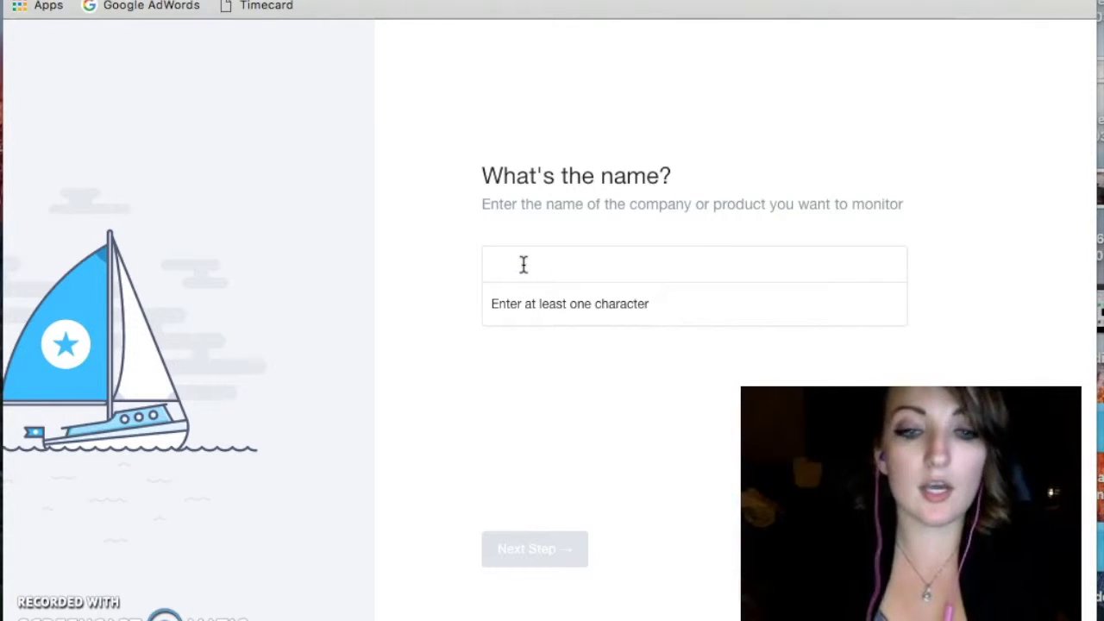
pyautogui.write('Pepsi')
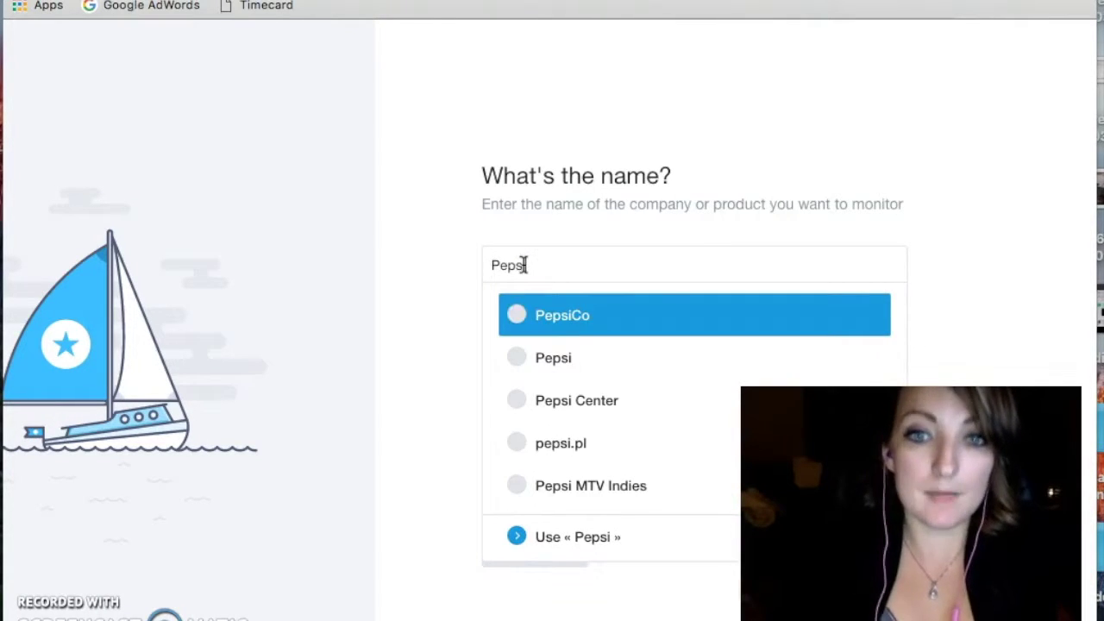
pyautogui.click(621, 351)
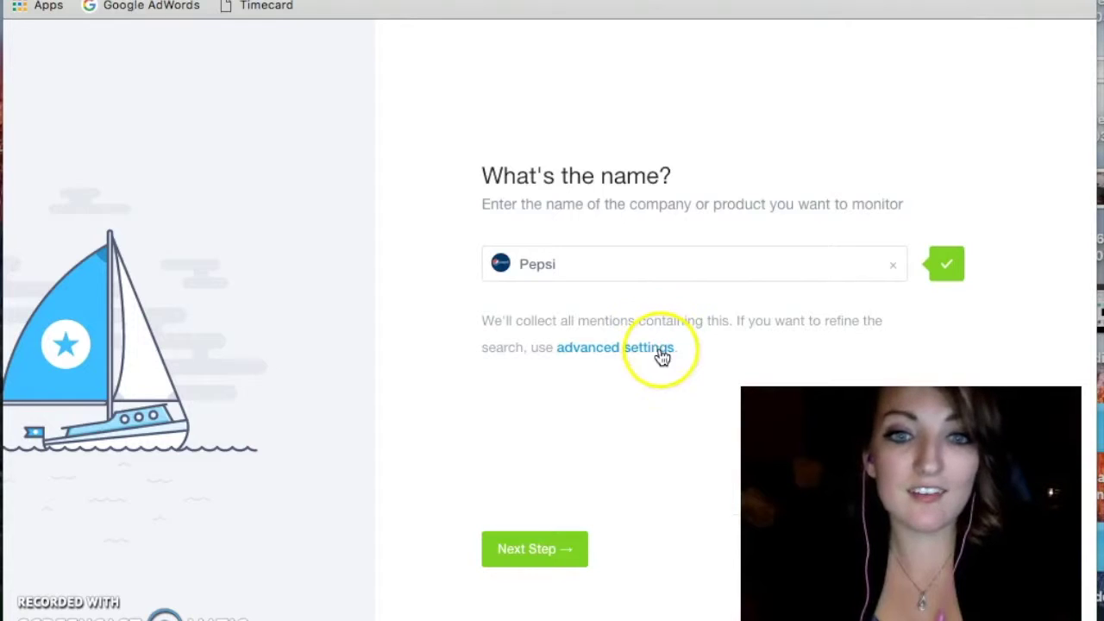
pyautogui.click(542, 548)
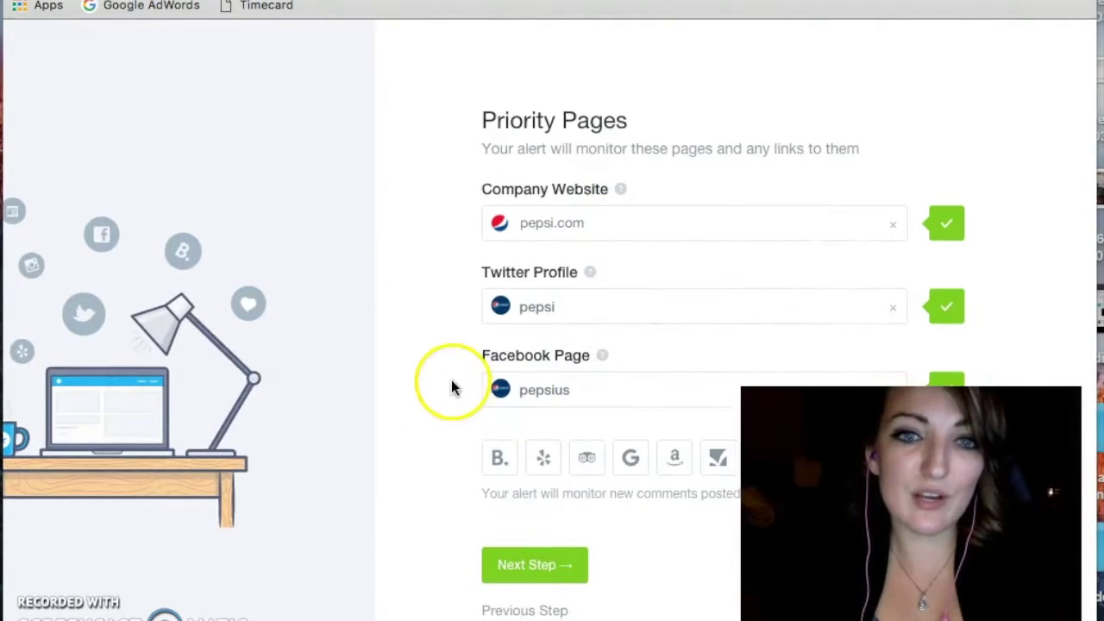
# Look ahead at the sources and languages, return to the priority pages, and set the Twitter profile to Pepsi™
pyautogui.click(535, 571)
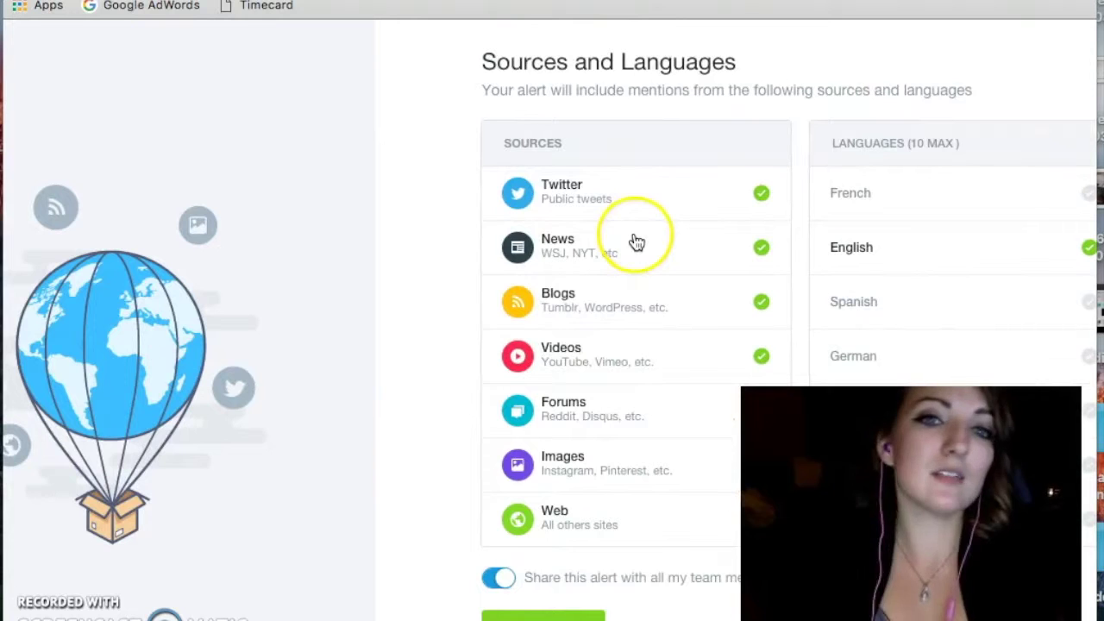
pyautogui.click(539, 608)
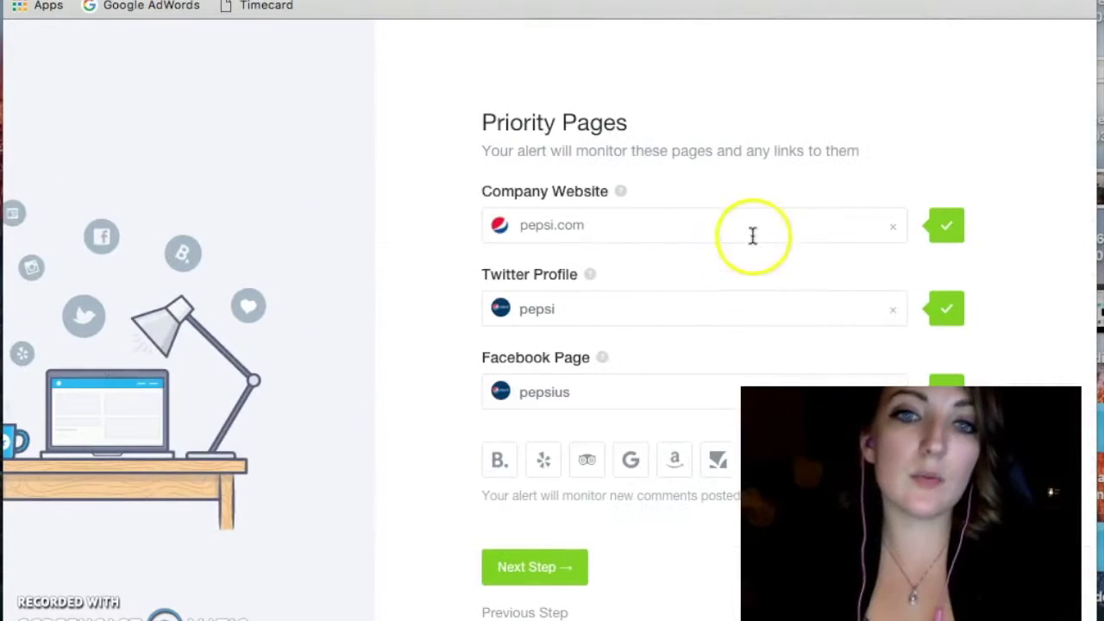
pyautogui.click(678, 225)
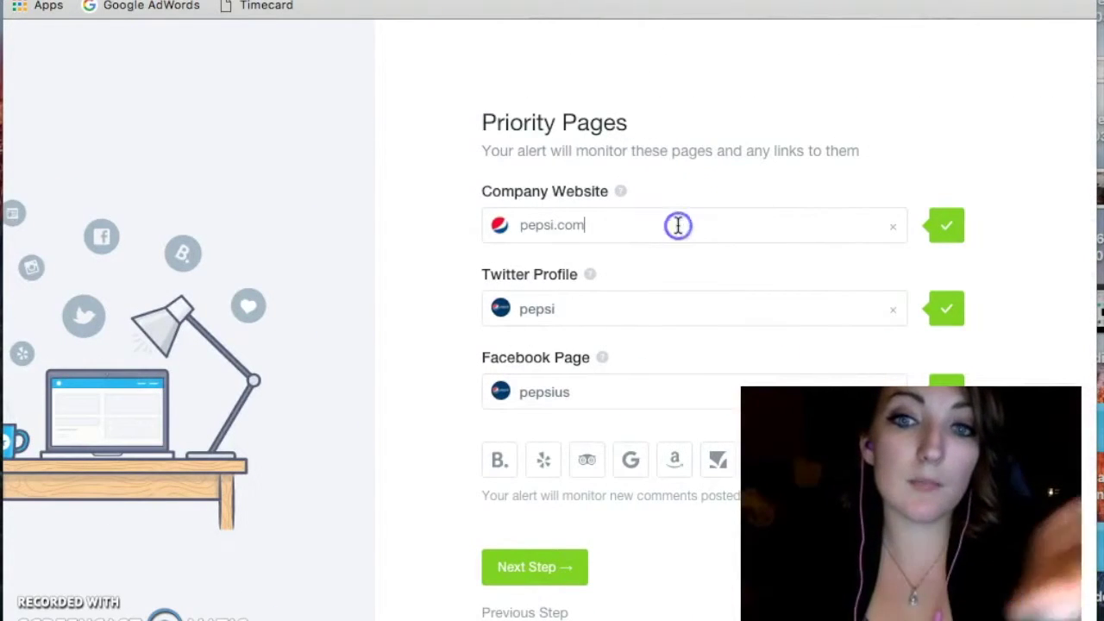
pyautogui.click(582, 310)
pyautogui.write('pe')
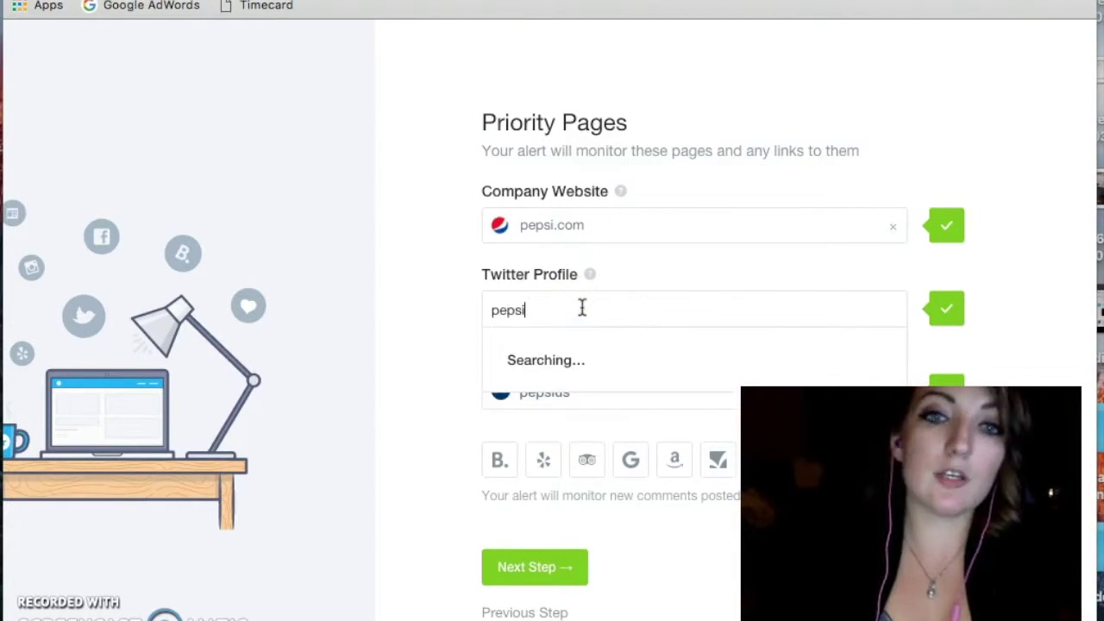
pyautogui.write('psi')
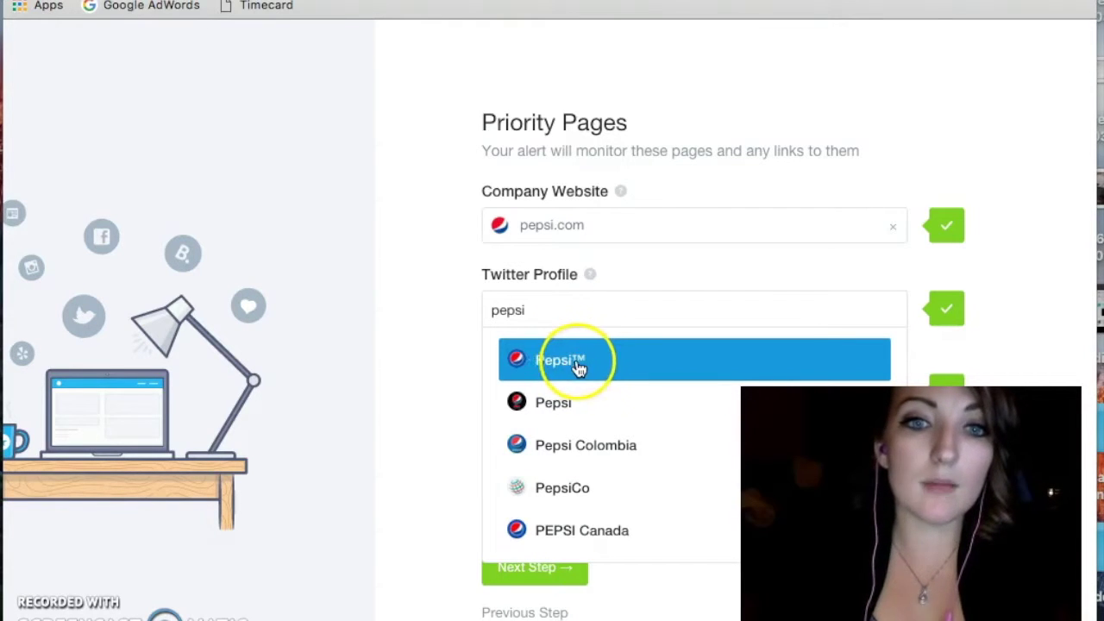
pyautogui.click(584, 364)
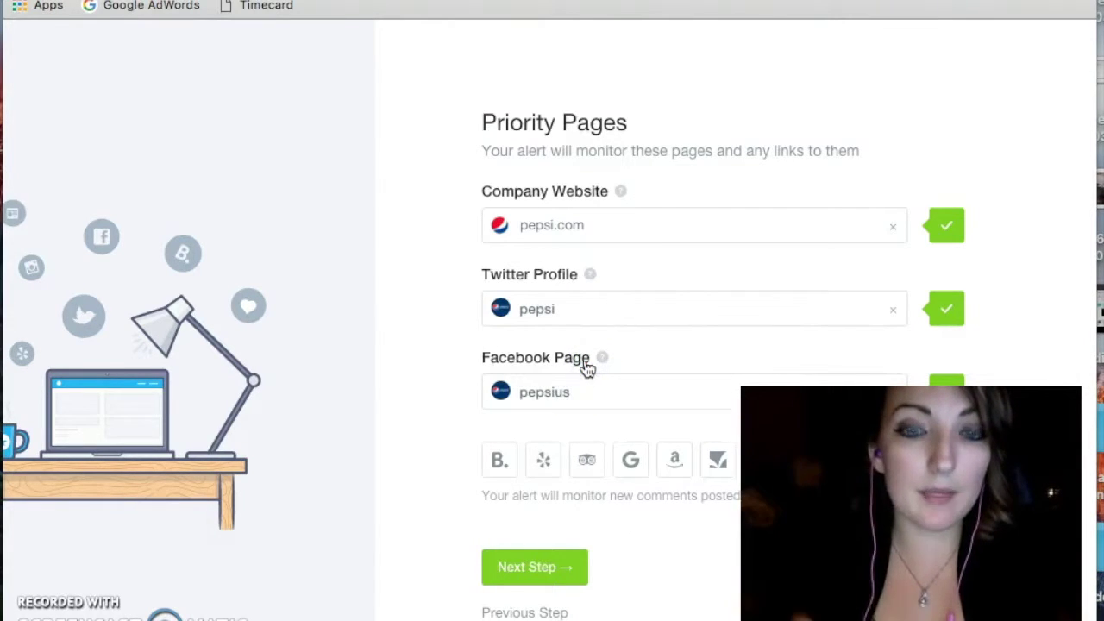
# Accept the priority pages, turn off sharing the Pepsi alert with all team members, and view its results
pyautogui.click(521, 566)
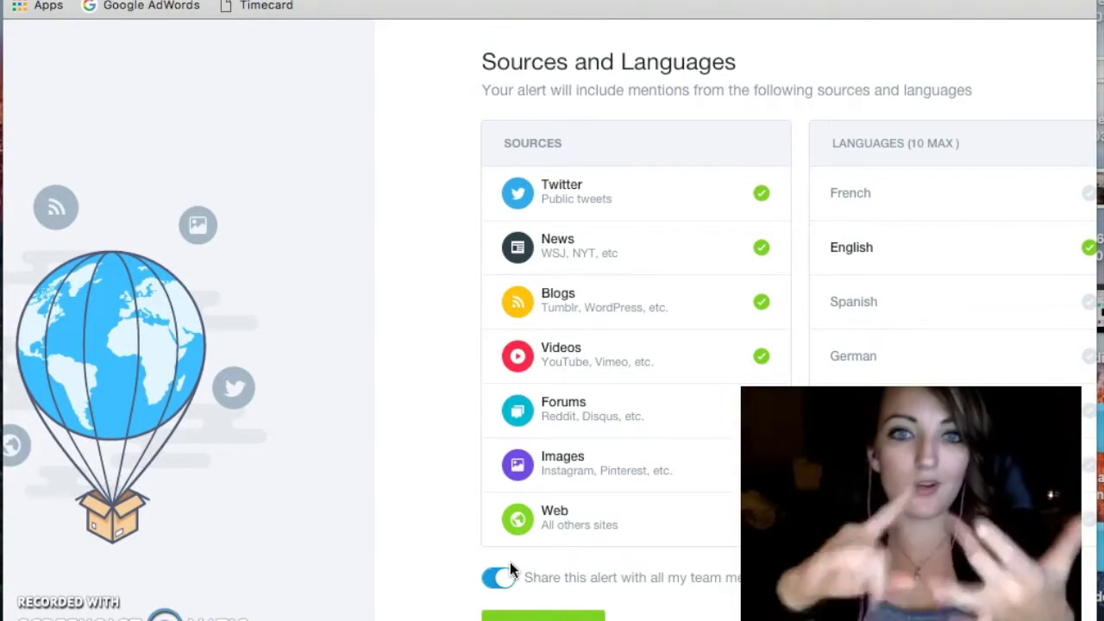
pyautogui.click(505, 580)
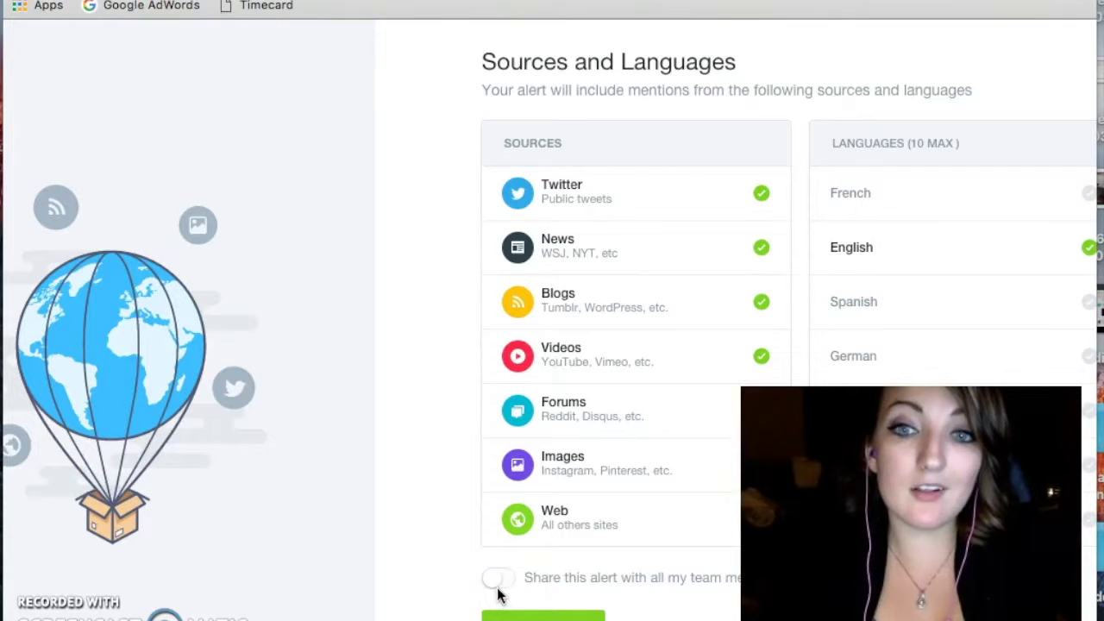
pyautogui.click(509, 614)
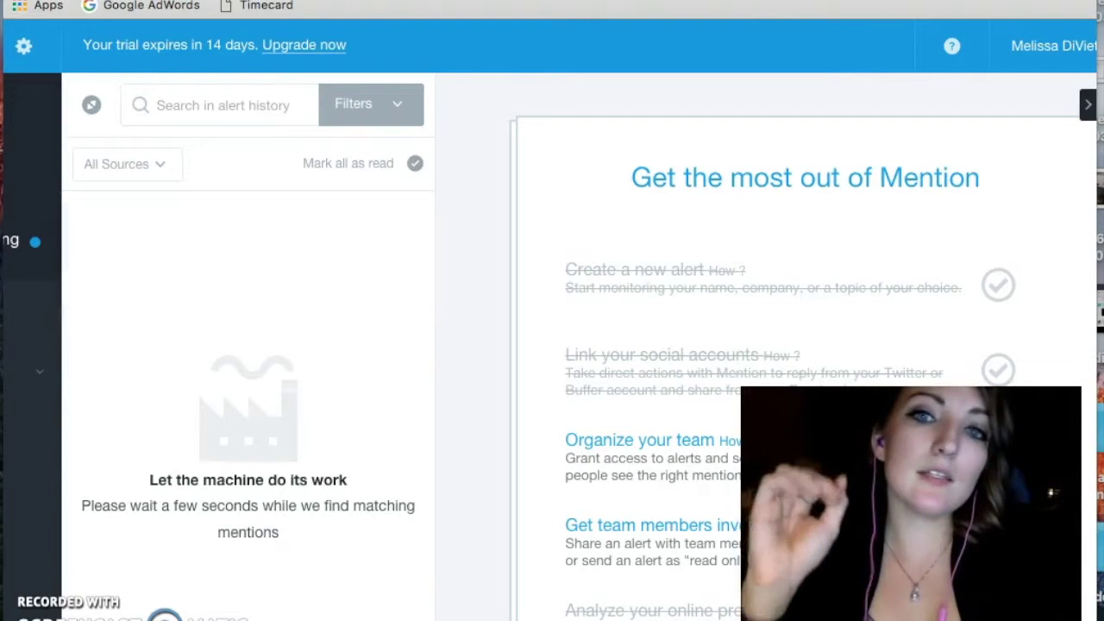
# Start another alert of the A Competitor type and choose Coca-Cola as the name to monitor
pyautogui.click(504, 491)
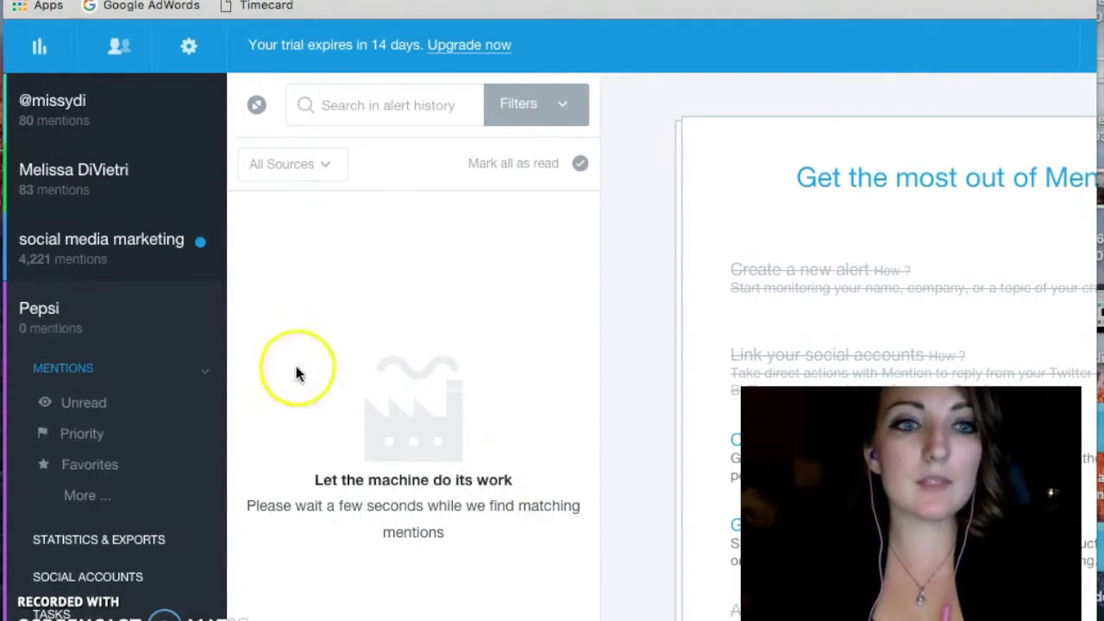
pyautogui.scroll(-1, 95, 413)
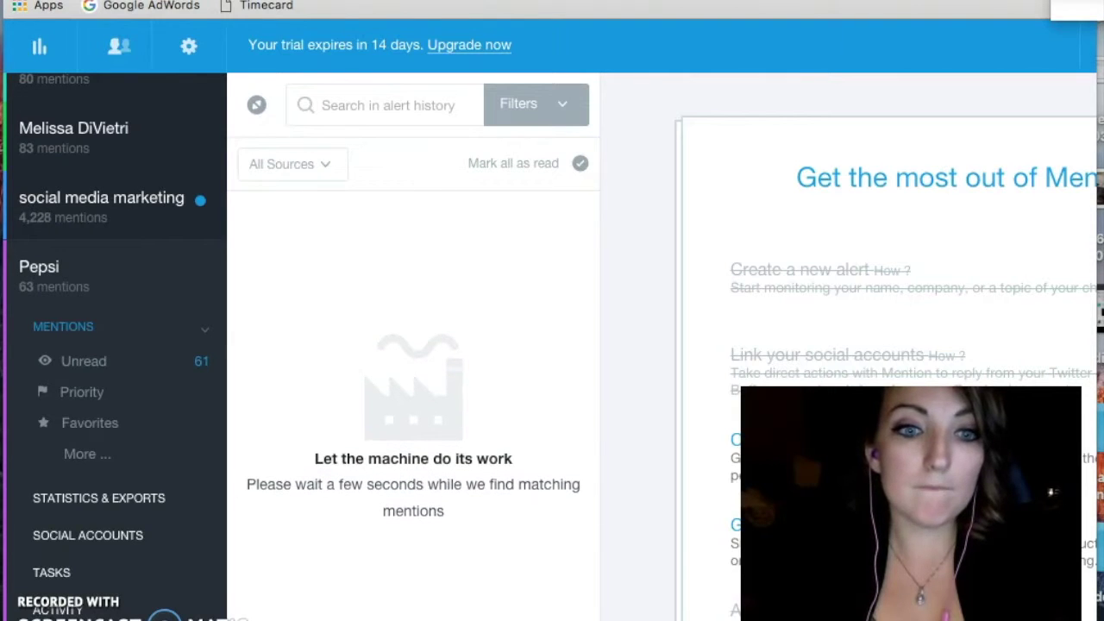
pyautogui.scroll(-2, 193, 579)
pyautogui.click(135, 608)
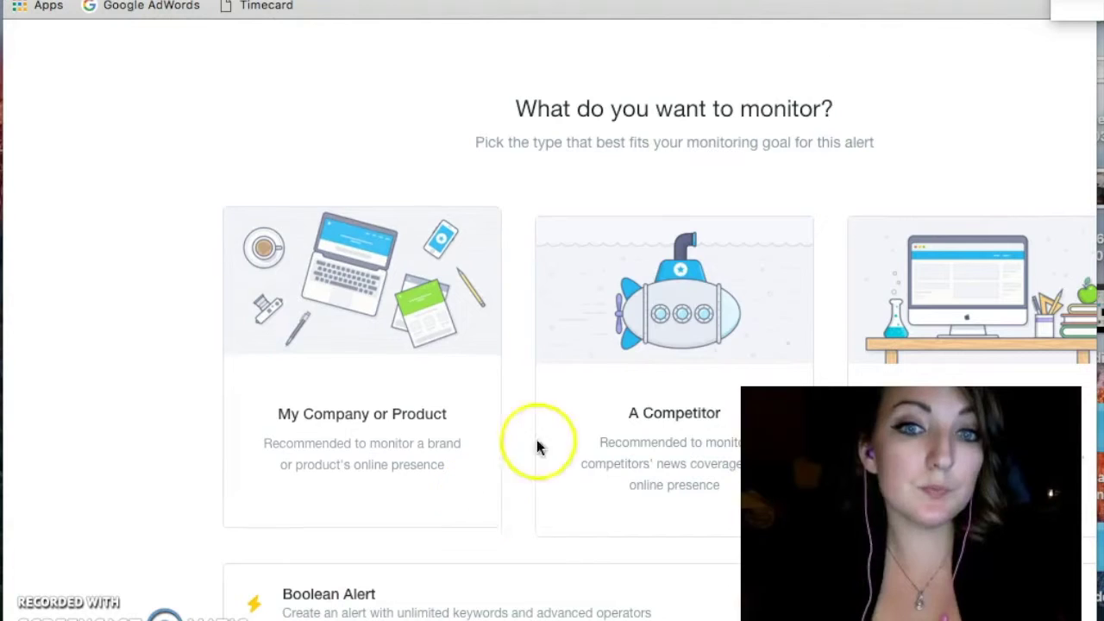
pyautogui.click(633, 362)
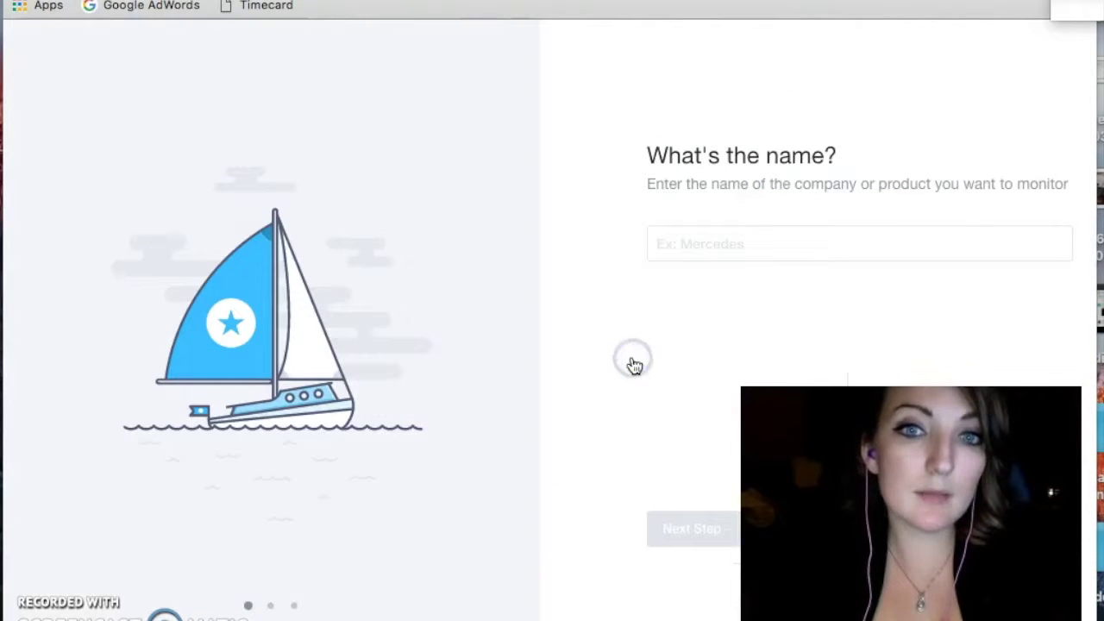
pyautogui.click(705, 256)
pyautogui.write('Coca')
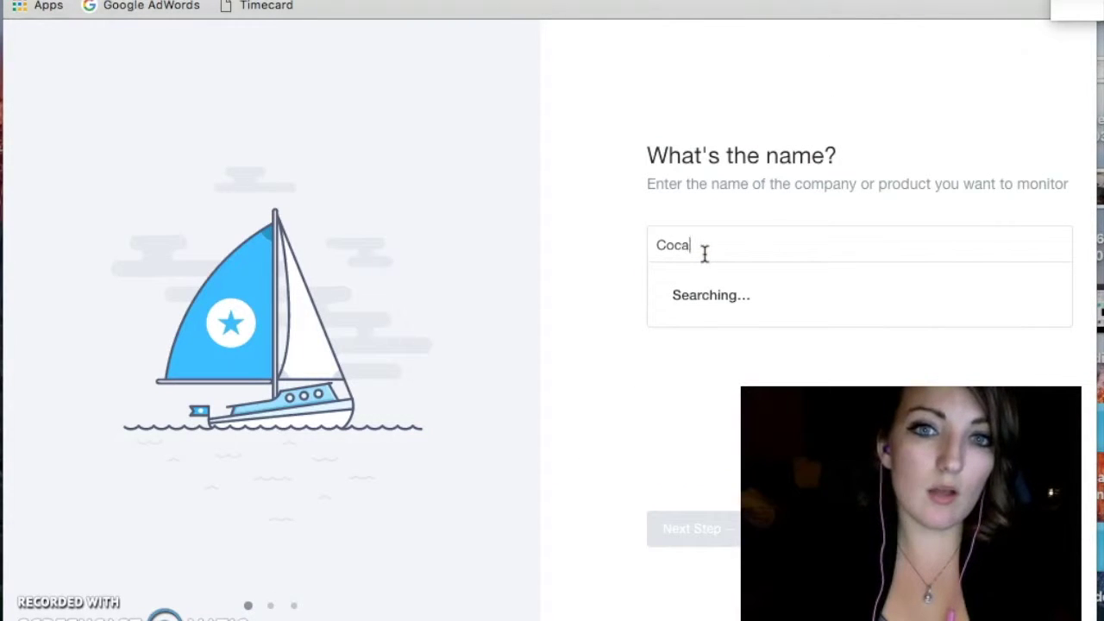
pyautogui.write(' Cola')
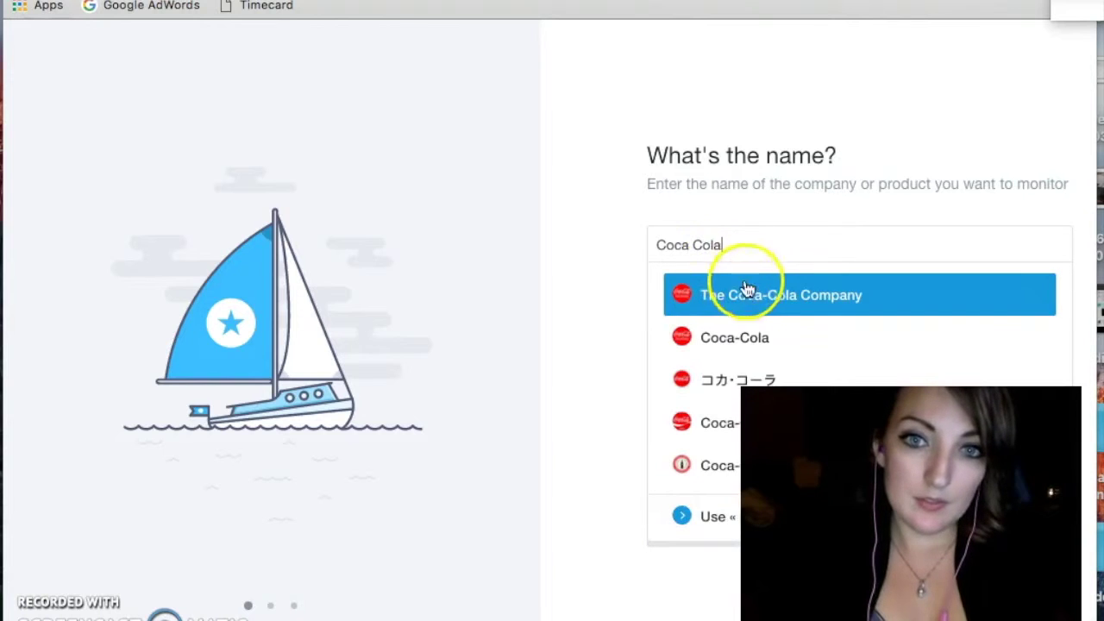
pyautogui.click(713, 337)
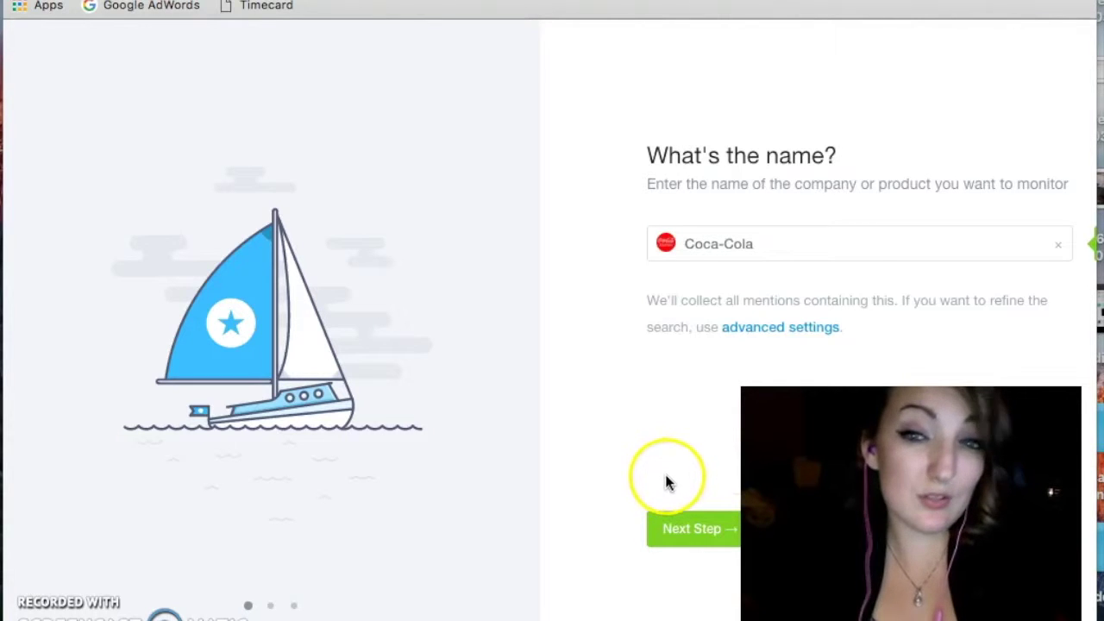
pyautogui.click(697, 530)
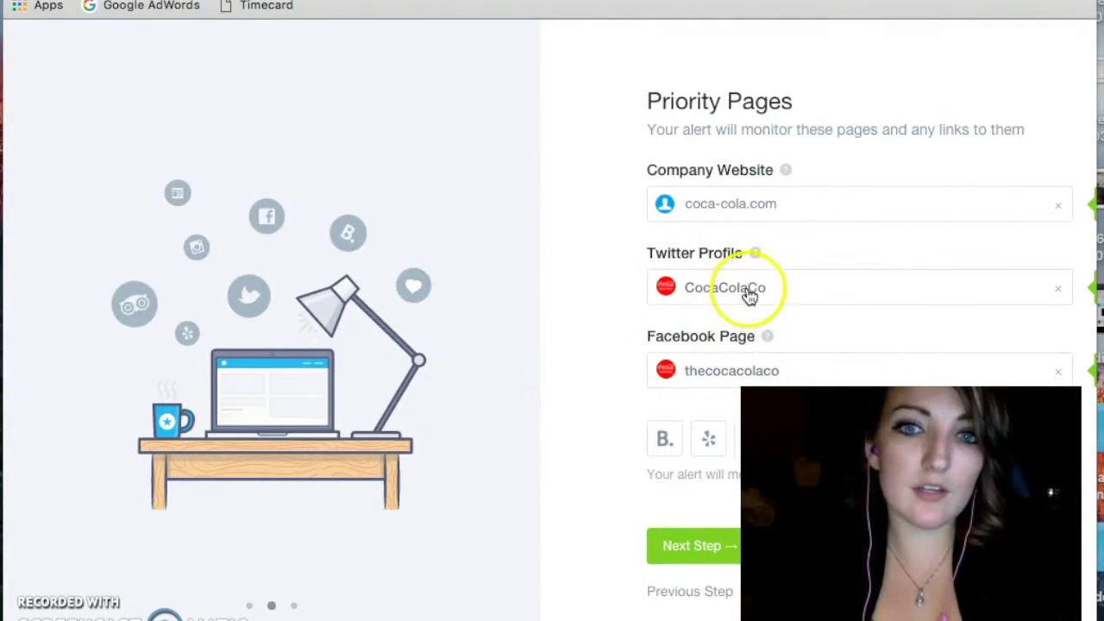
# Search the Twitter profiles for cocacola and set the alert's Twitter profile to Coca-Cola
pyautogui.click(771, 293)
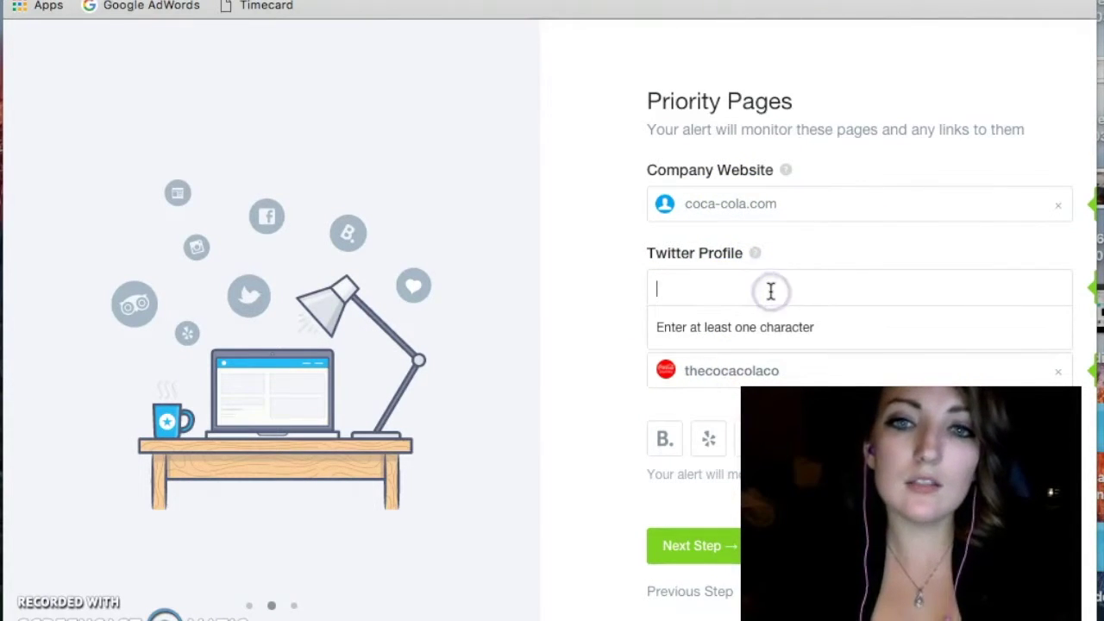
pyautogui.write('co')
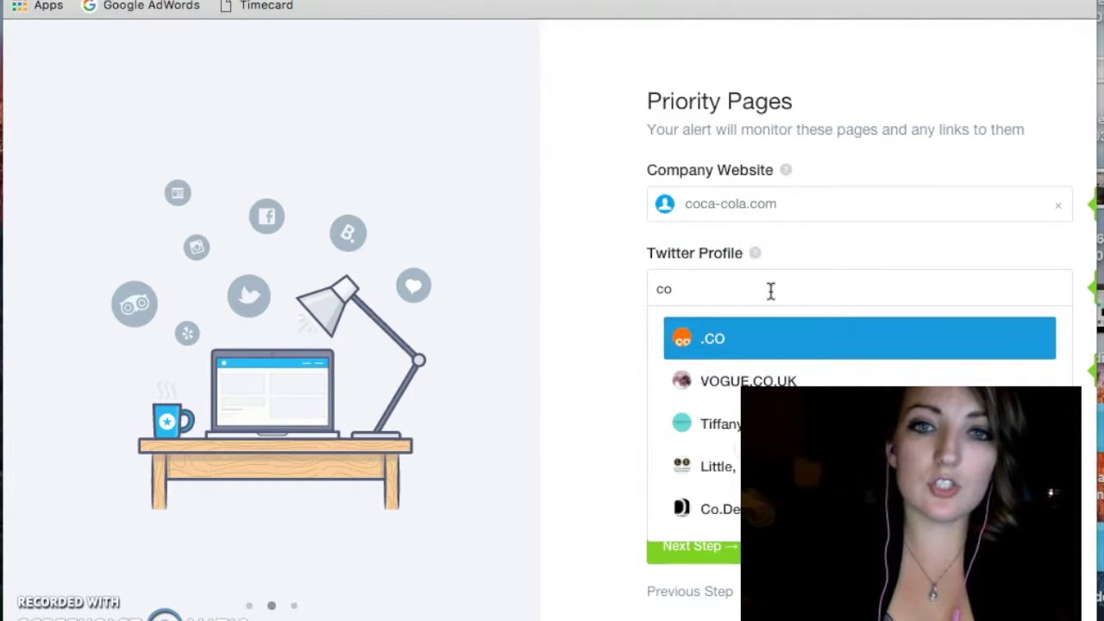
pyautogui.write('cacola')
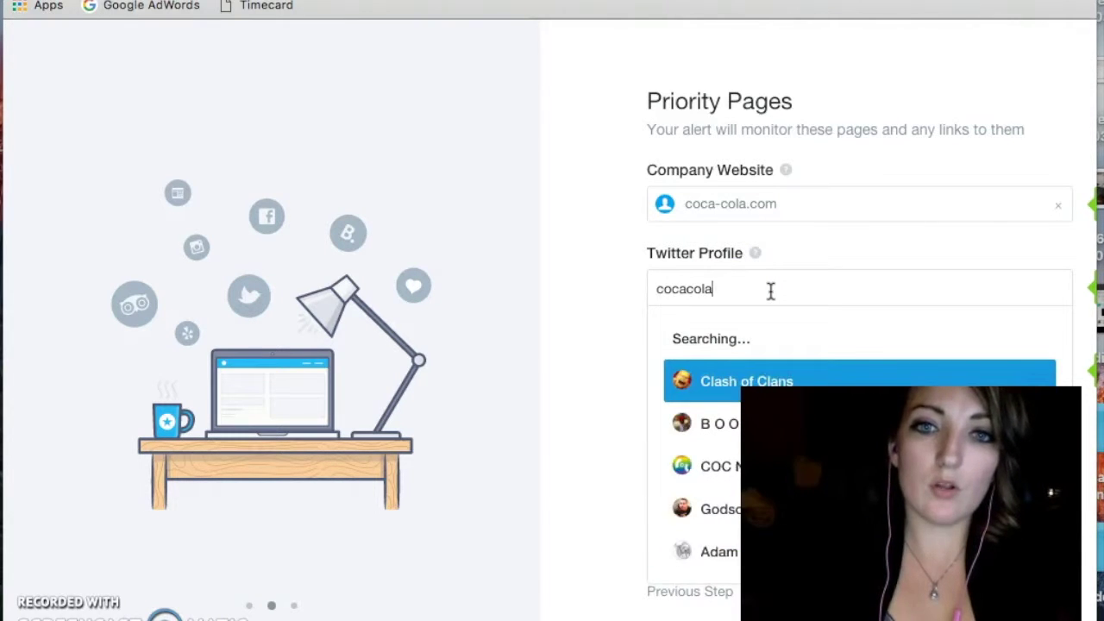
pyautogui.click(729, 345)
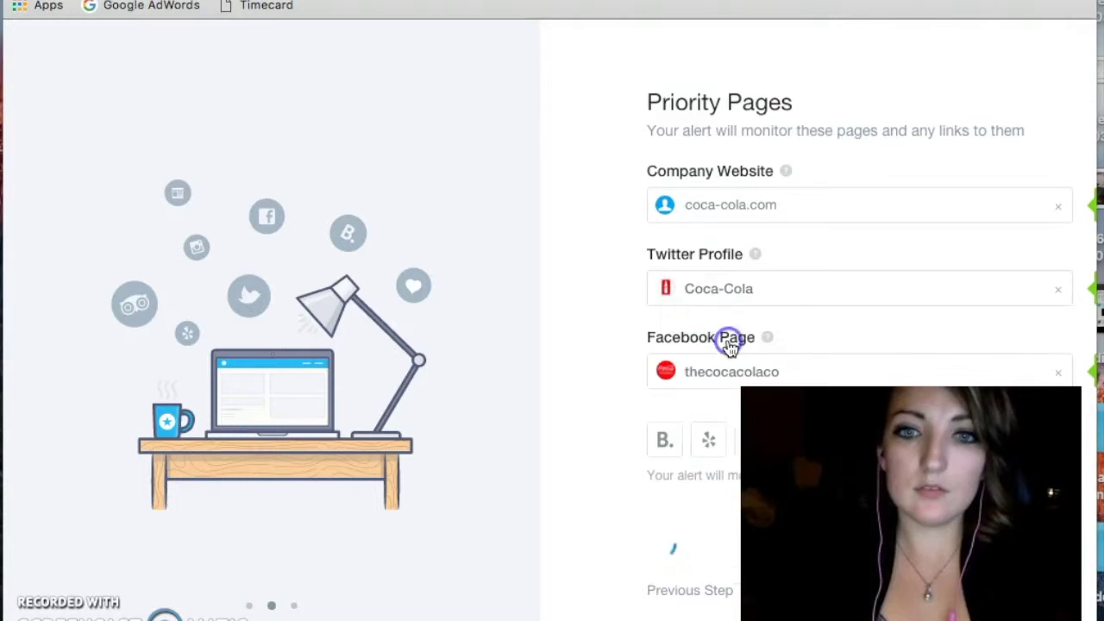
# Set the alert's Facebook page to Coca-Cola and finish creating the alert to view its results
pyautogui.click(690, 377)
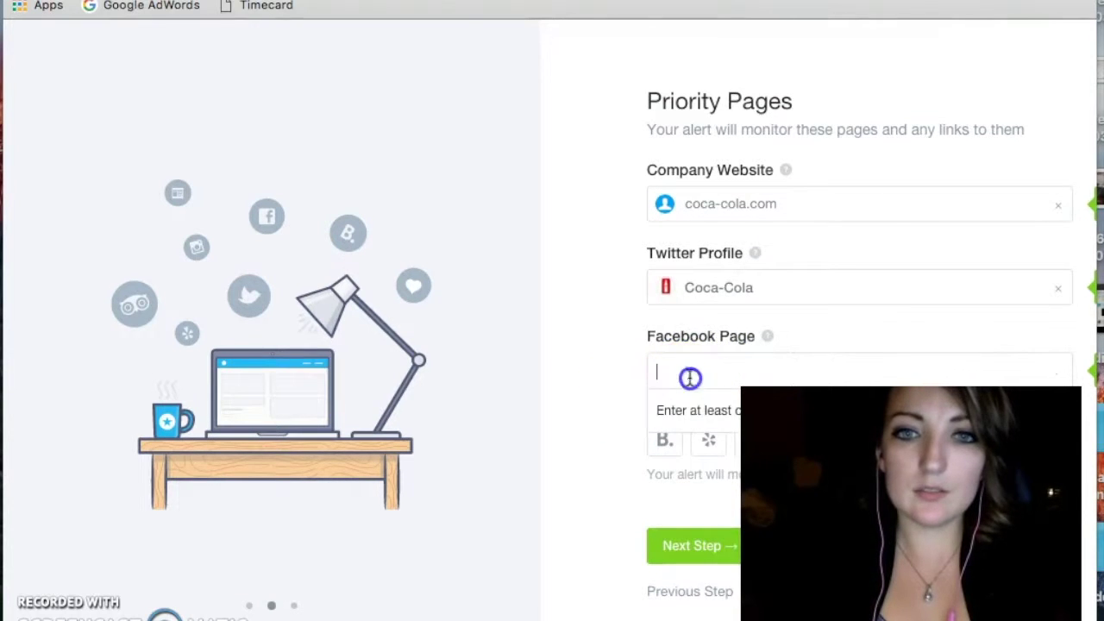
pyautogui.write('coa')
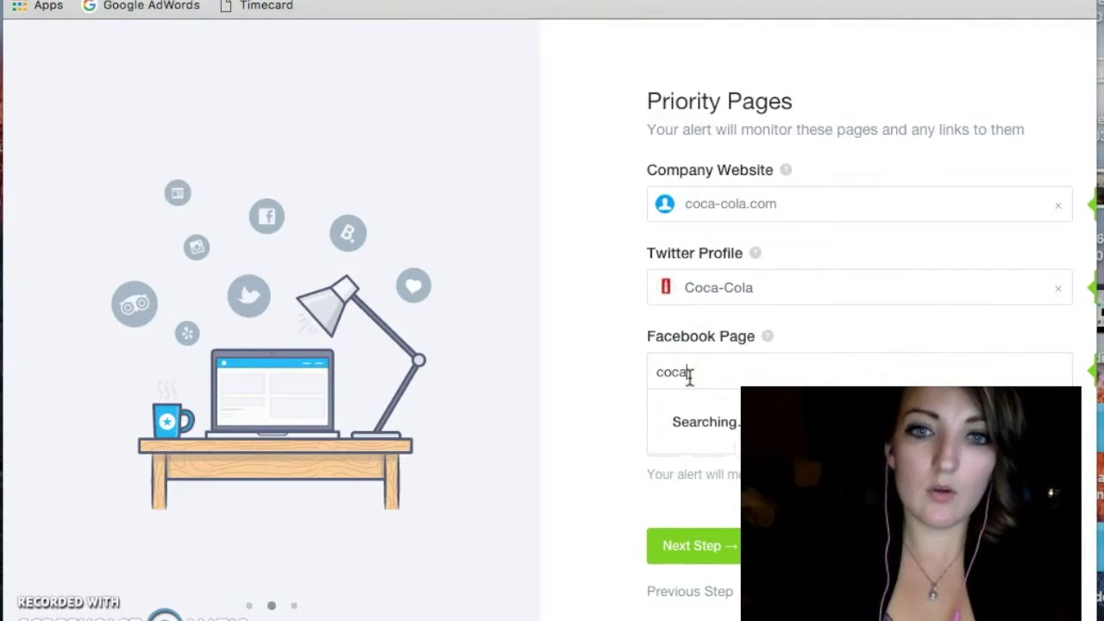
pyautogui.write('cola')
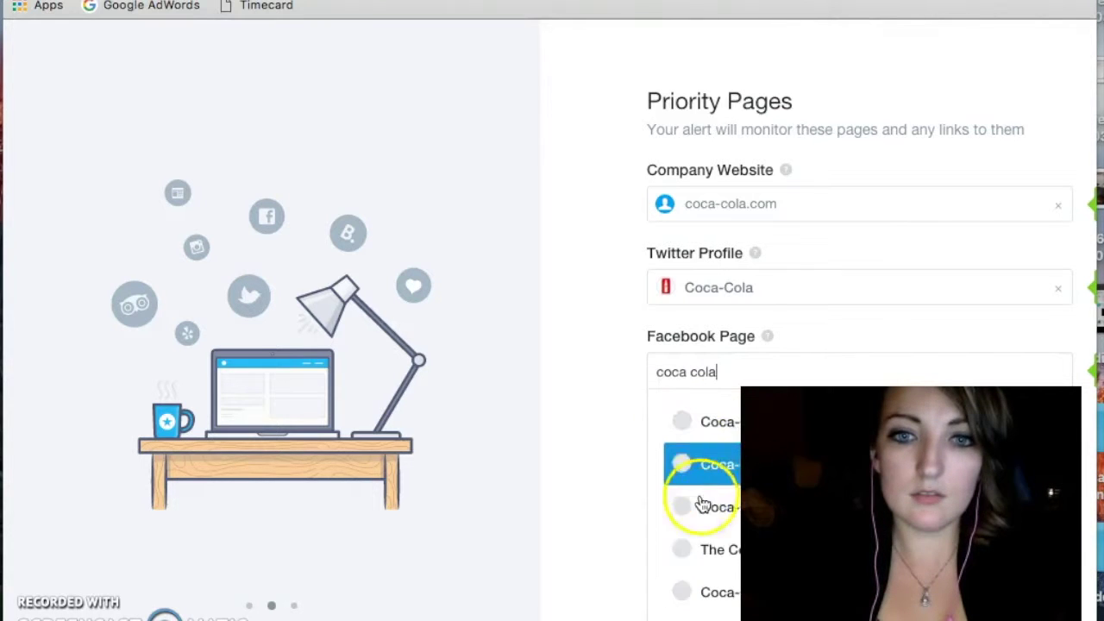
pyautogui.click(700, 483)
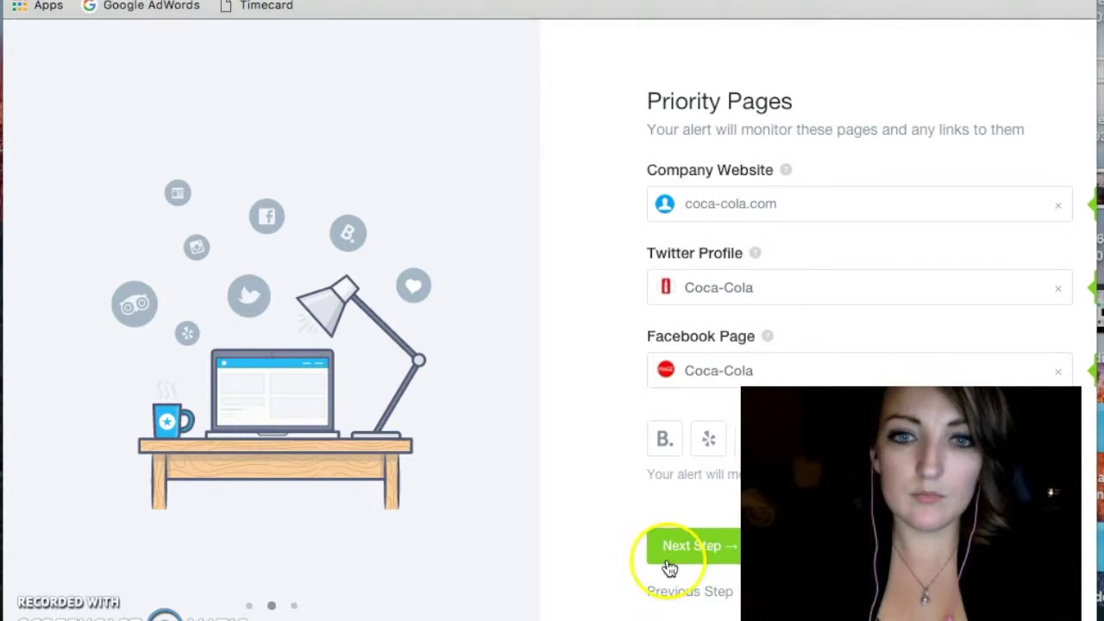
pyautogui.click(667, 556)
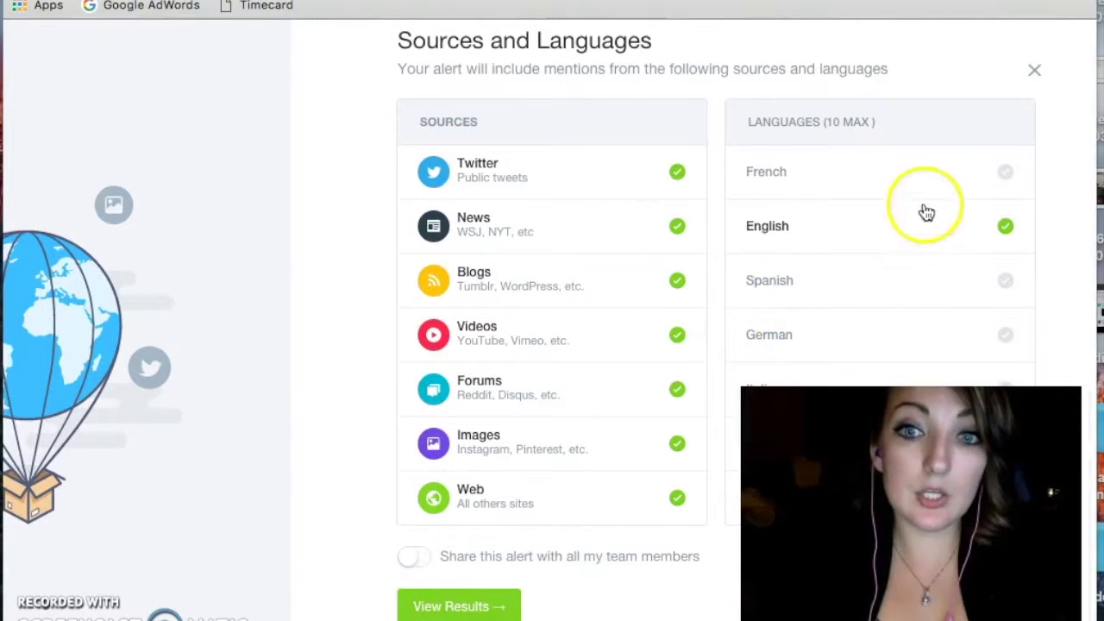
pyautogui.click(451, 606)
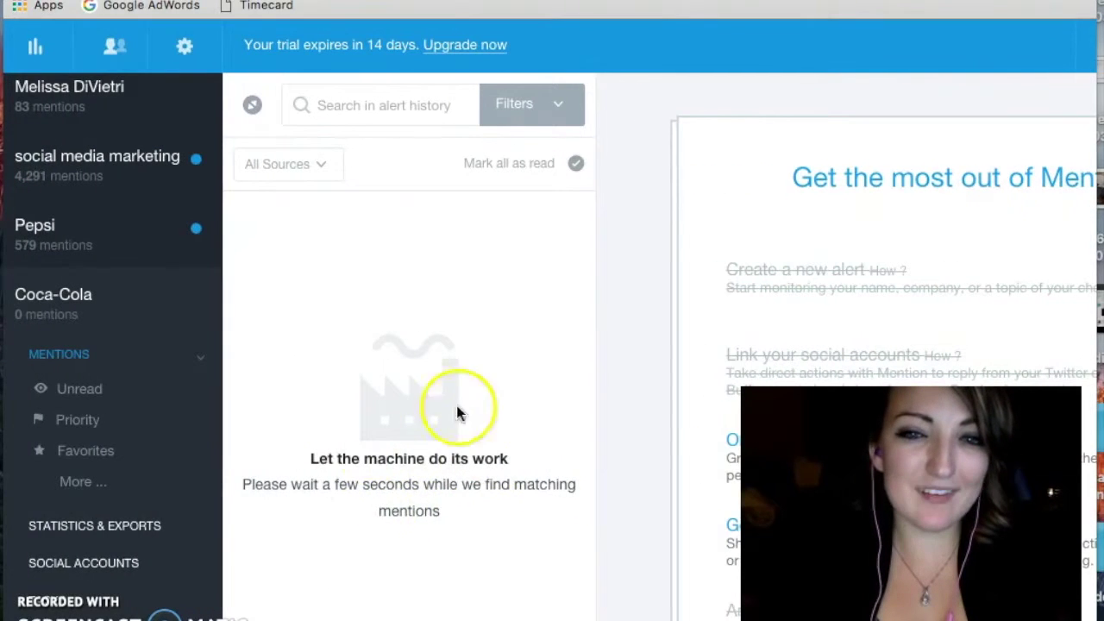
# Open the Pepsi alert's mentions and dismiss the suggestion to add an Instagram account
pyautogui.click(63, 237)
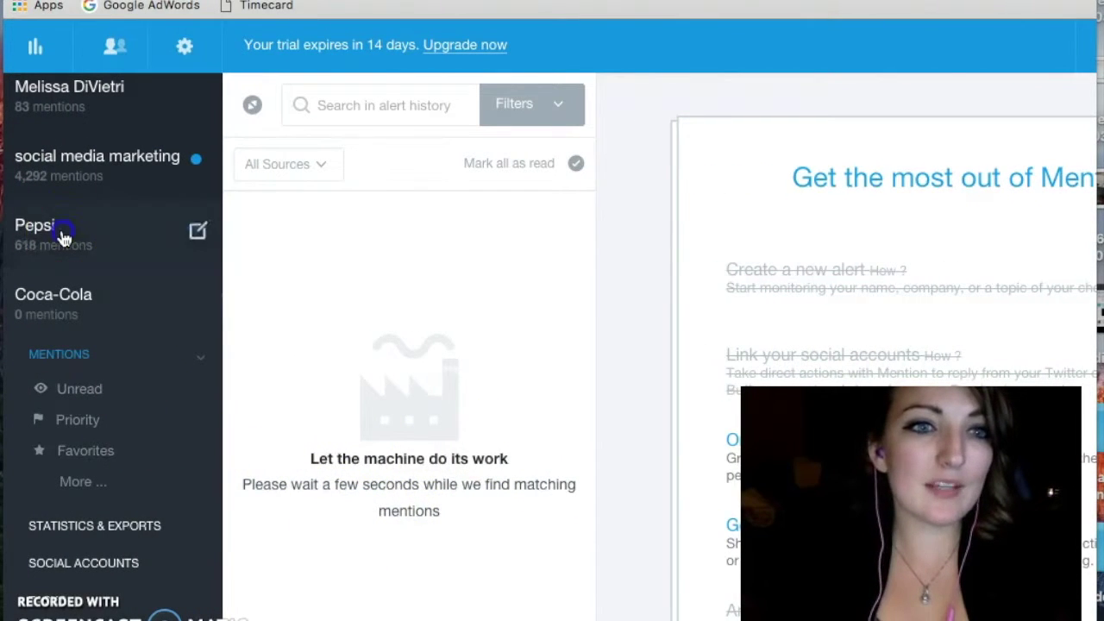
pyautogui.click(104, 250)
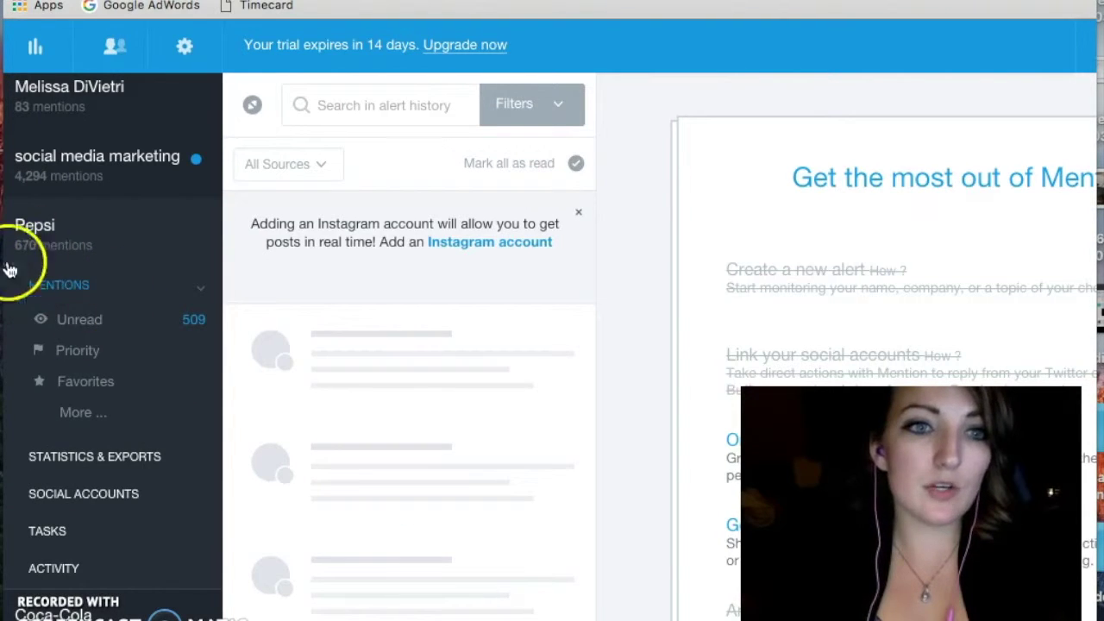
pyautogui.click(54, 267)
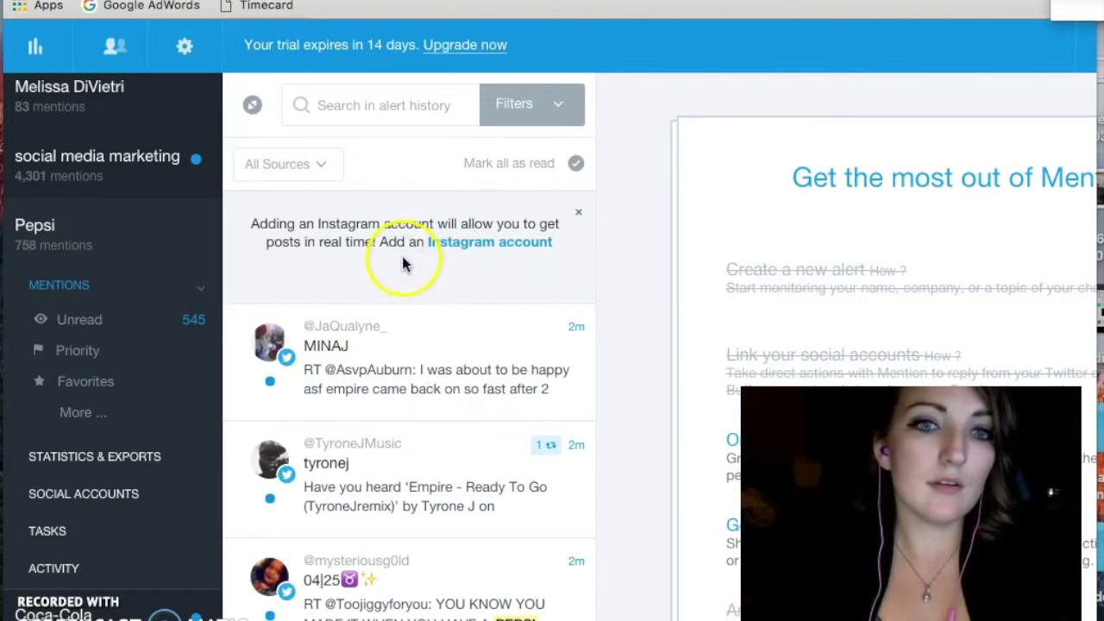
pyautogui.click(582, 219)
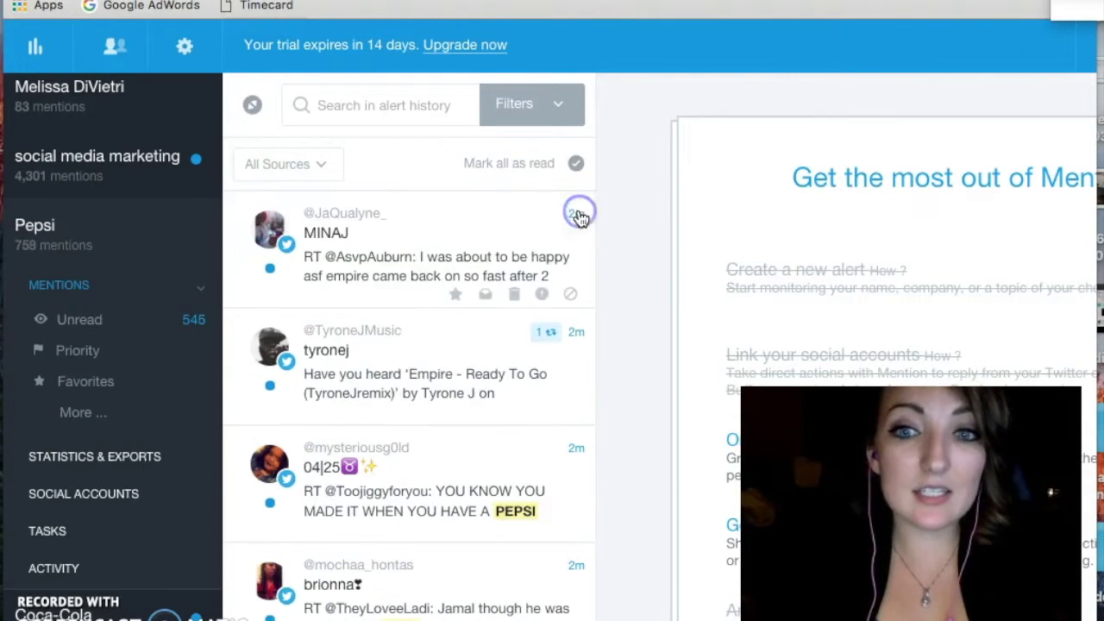
# Filter the Pepsi mentions by Twitter as source, then switch the source filter to Facebook
pyautogui.click(305, 169)
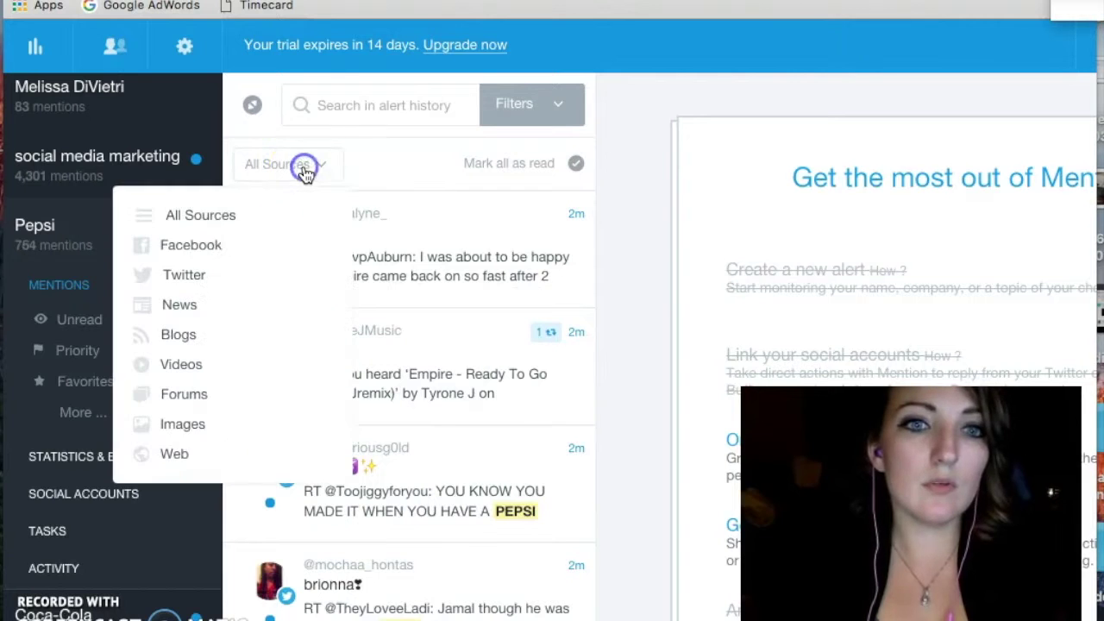
pyautogui.click(209, 270)
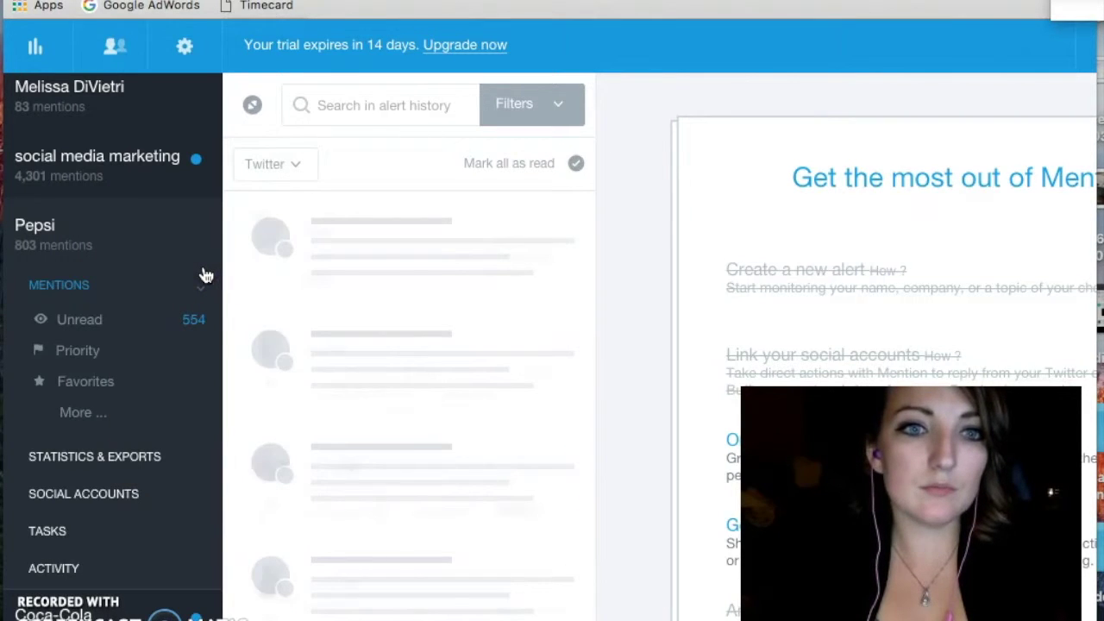
pyautogui.click(280, 170)
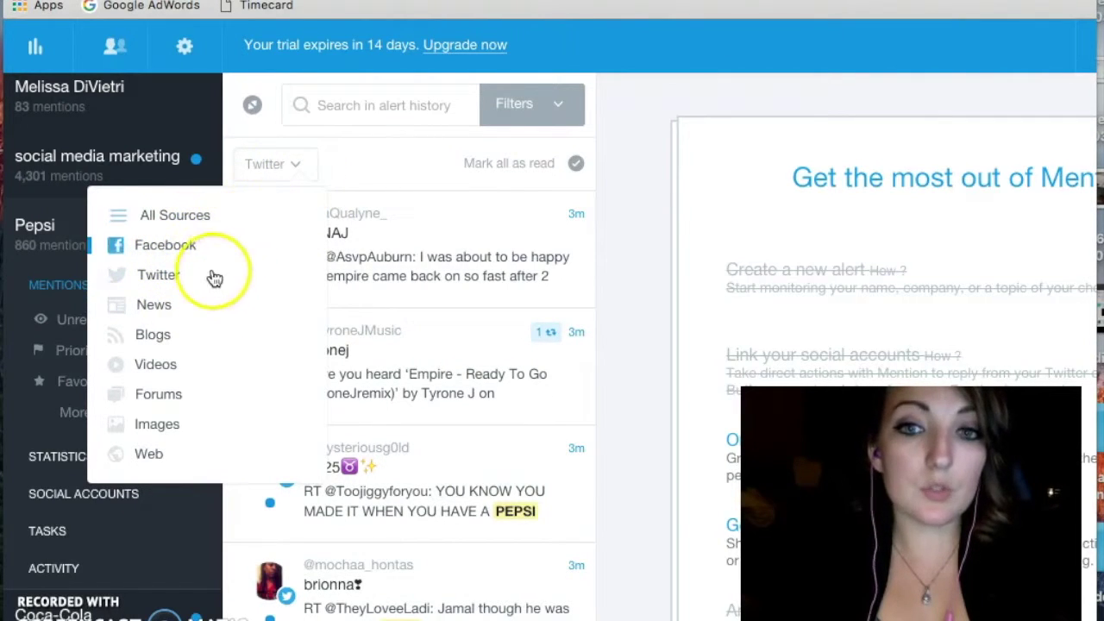
pyautogui.click(171, 249)
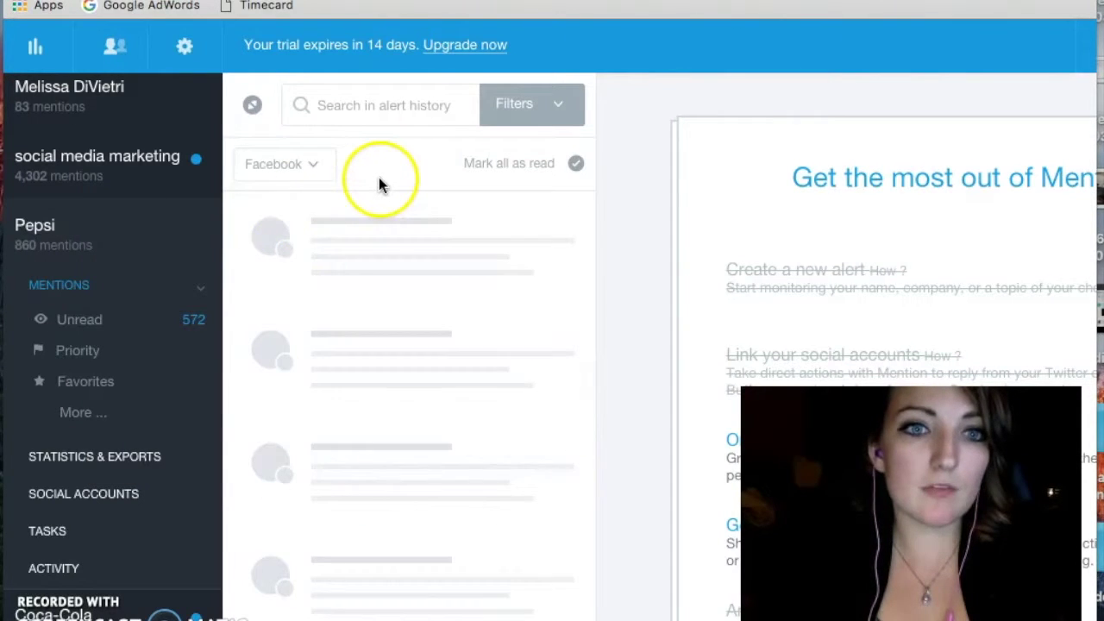
# Look through the Facebook mentions of Pepsi, checking the customers' comments and their sentiment markers
pyautogui.scroll(-2, 414, 315)
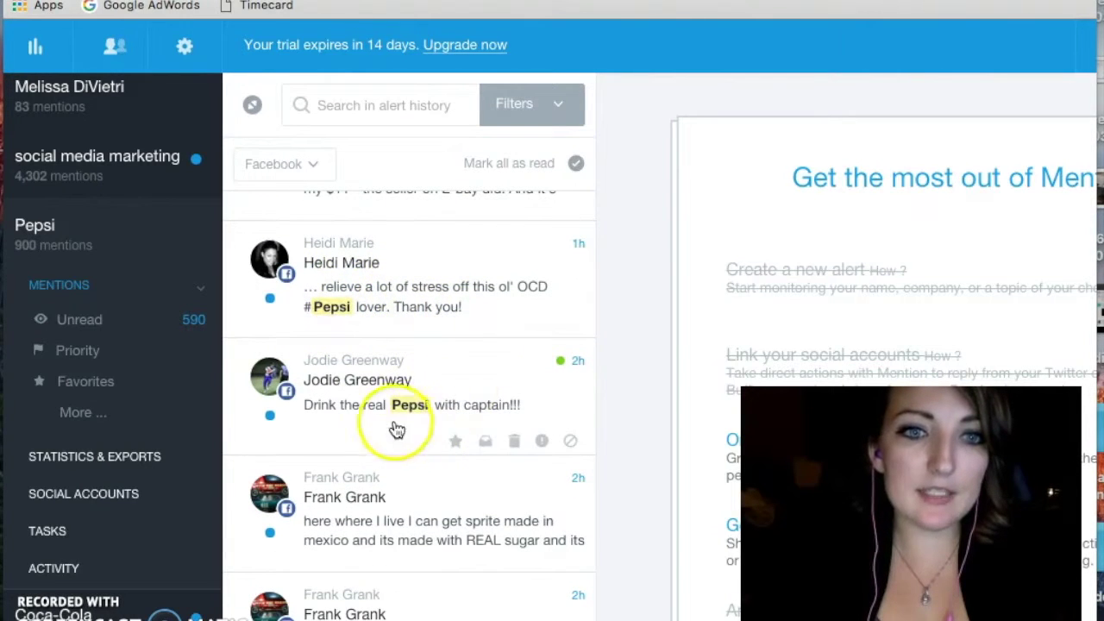
pyautogui.scroll(-1, 491, 446)
pyautogui.scroll(-9, 492, 448)
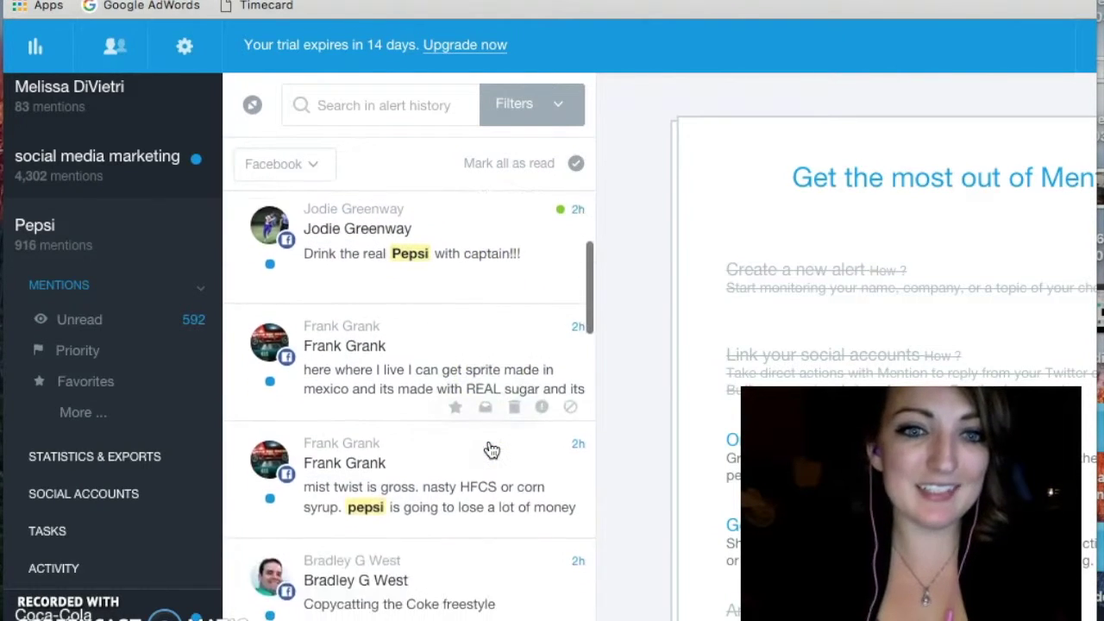
pyautogui.scroll(-3, 492, 448)
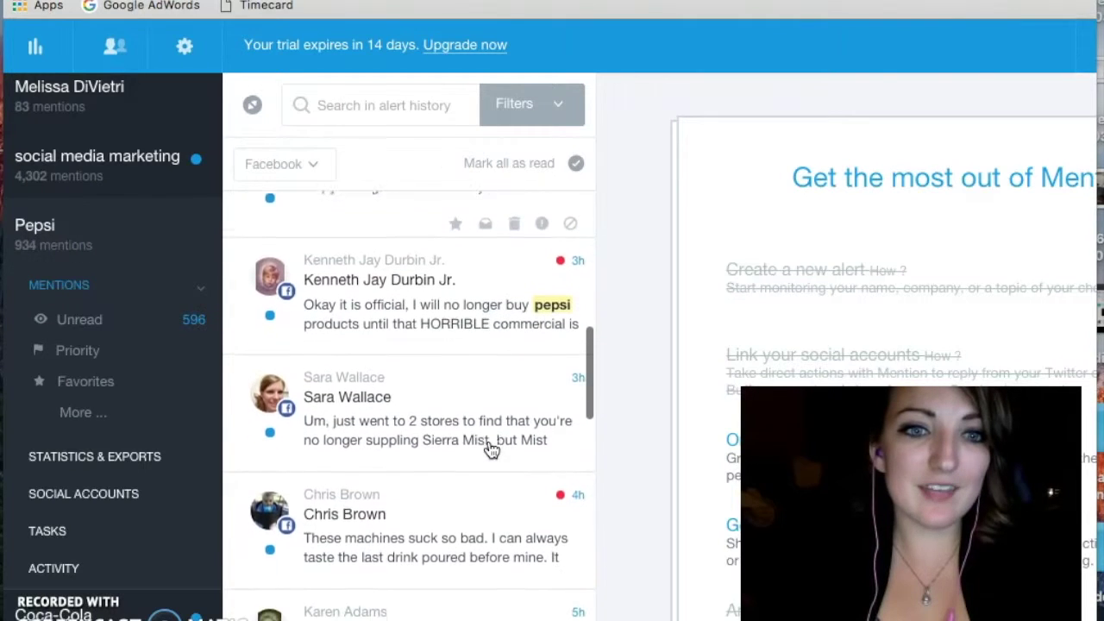
pyautogui.click(304, 385)
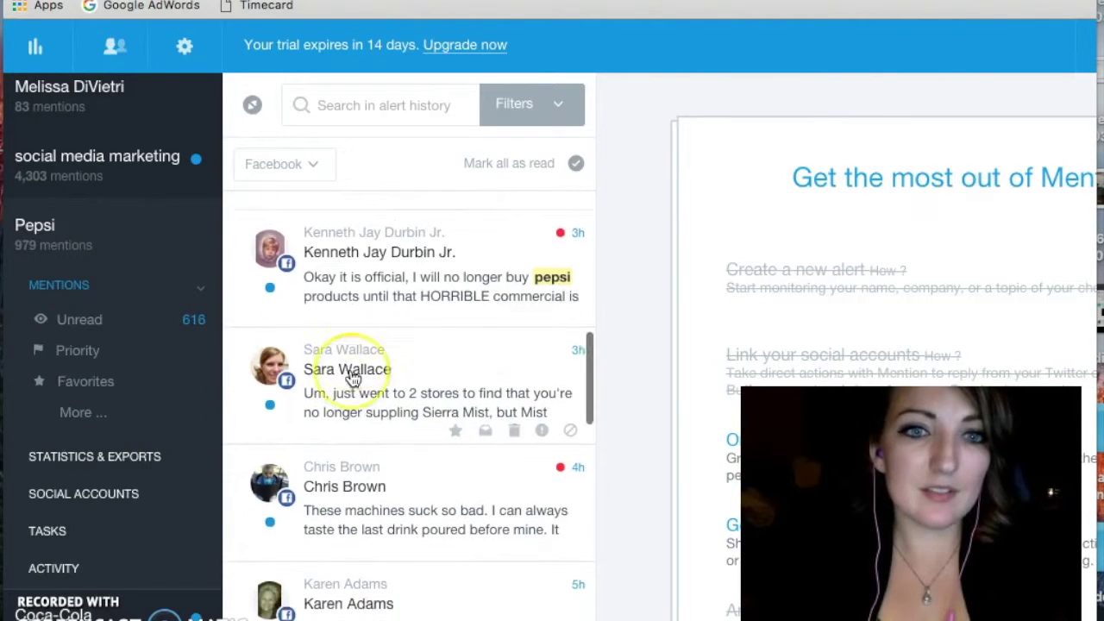
pyautogui.scroll(-2, 353, 371)
pyautogui.scroll(-1, 353, 378)
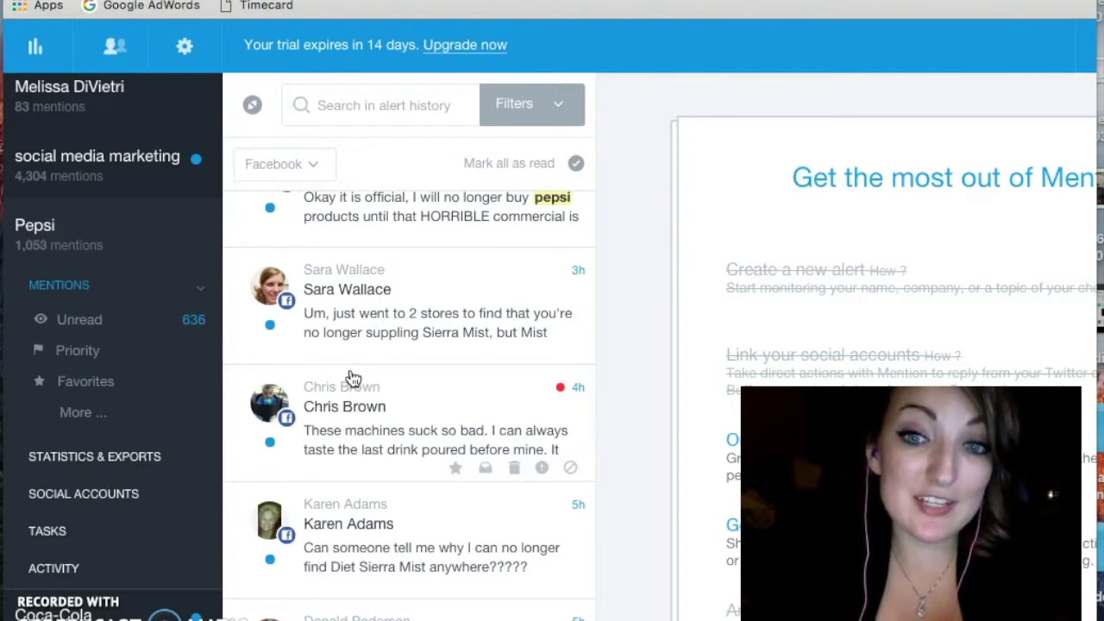
pyautogui.scroll(1, 466, 285)
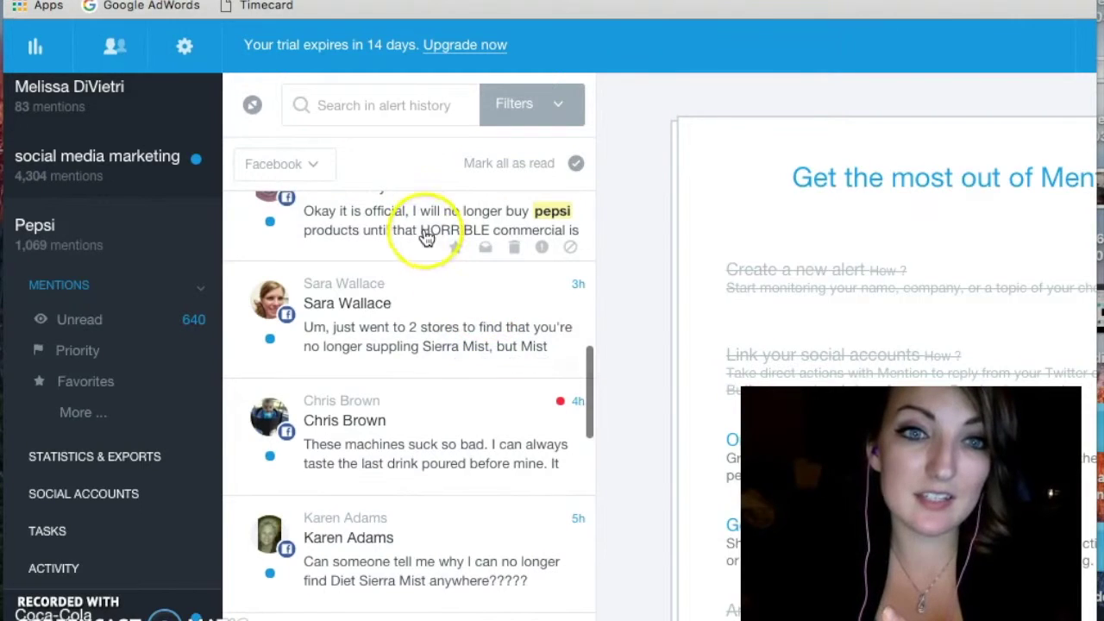
# Open the negative mention about no longer buying Pepsi products and examine its text and comment option
pyautogui.click(426, 238)
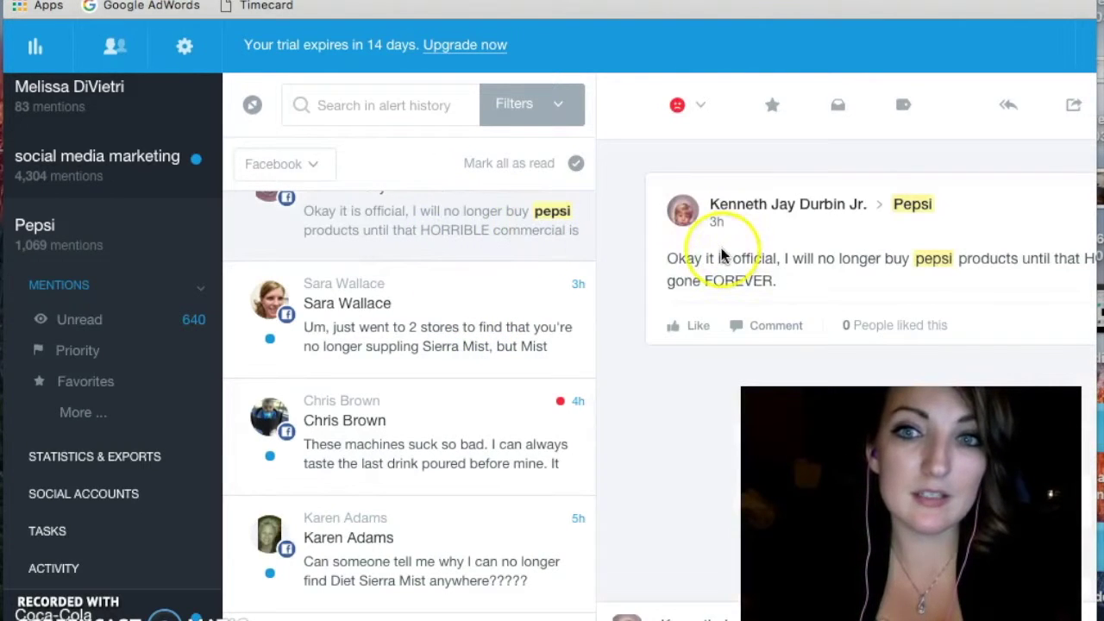
pyautogui.hscroll(4, 725, 224)
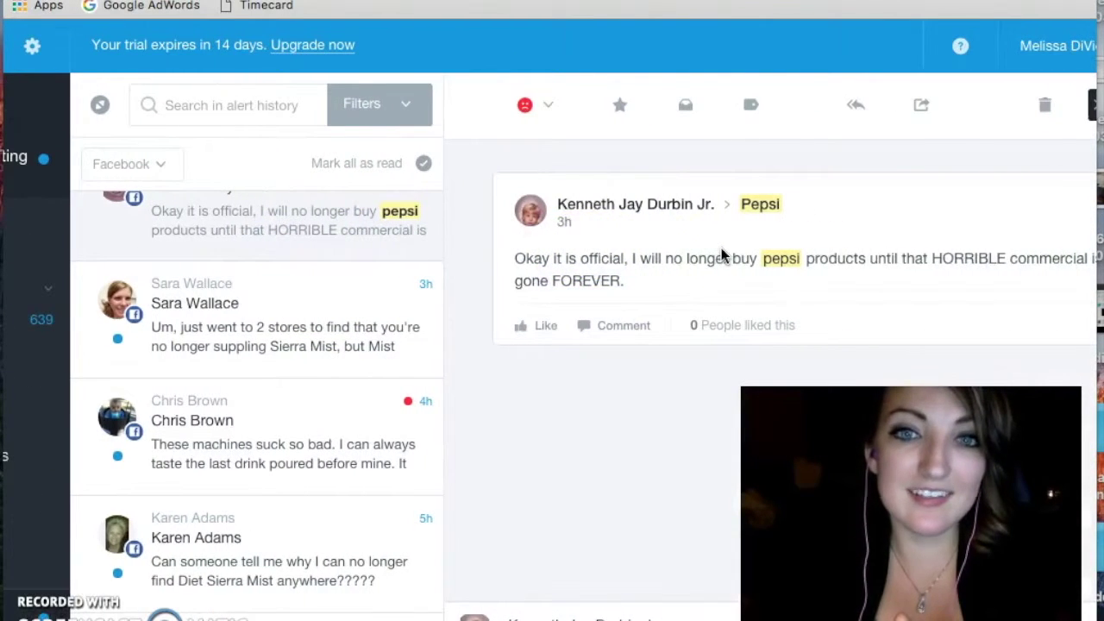
pyautogui.hscroll(-4, 722, 256)
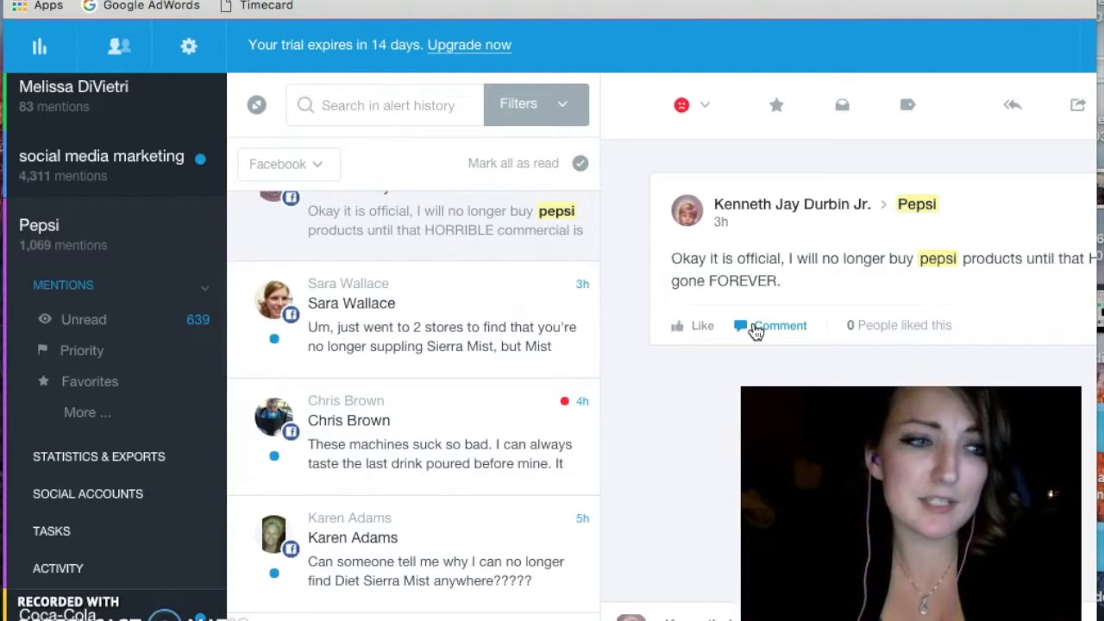
pyautogui.click(745, 326)
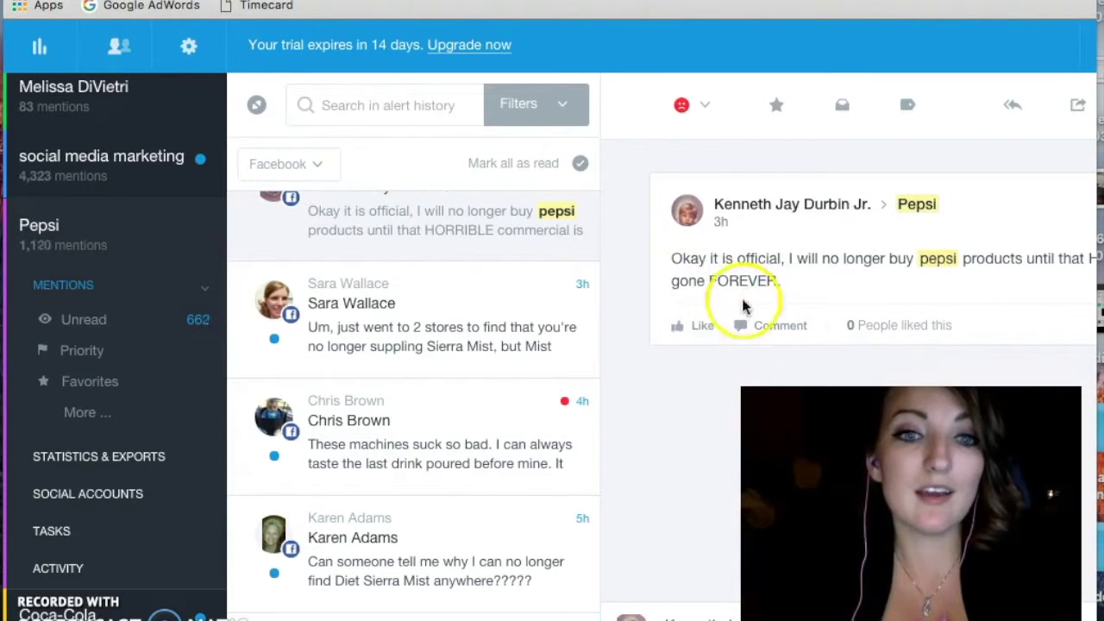
# Open the mention asking why Diet Sierra Mist can no longer be found and view the full question
pyautogui.scroll(-3, 443, 468)
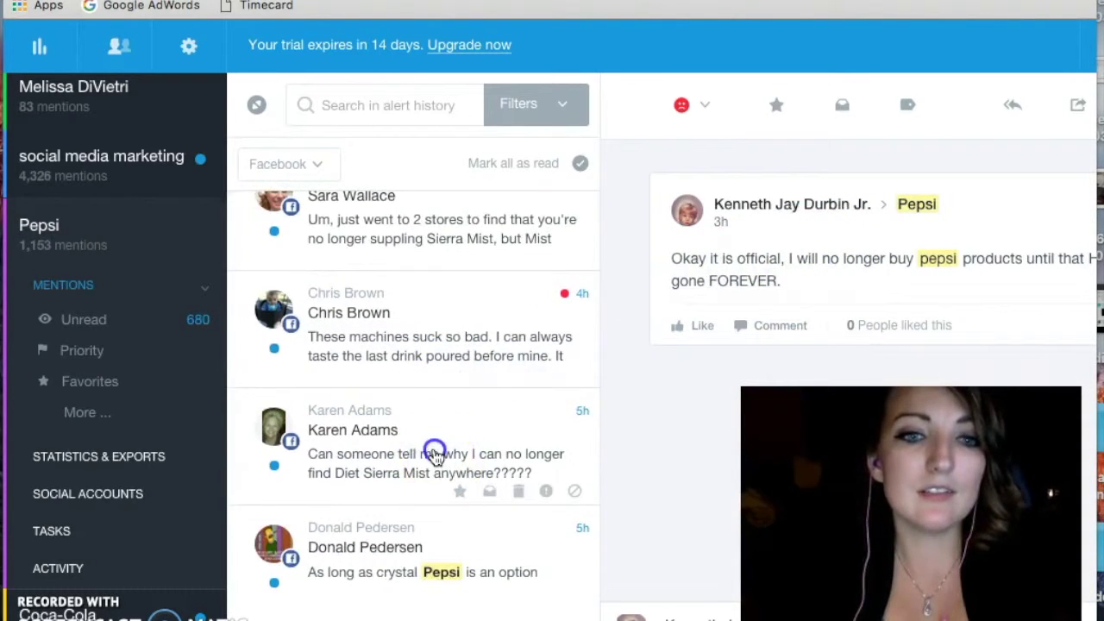
pyautogui.click(434, 453)
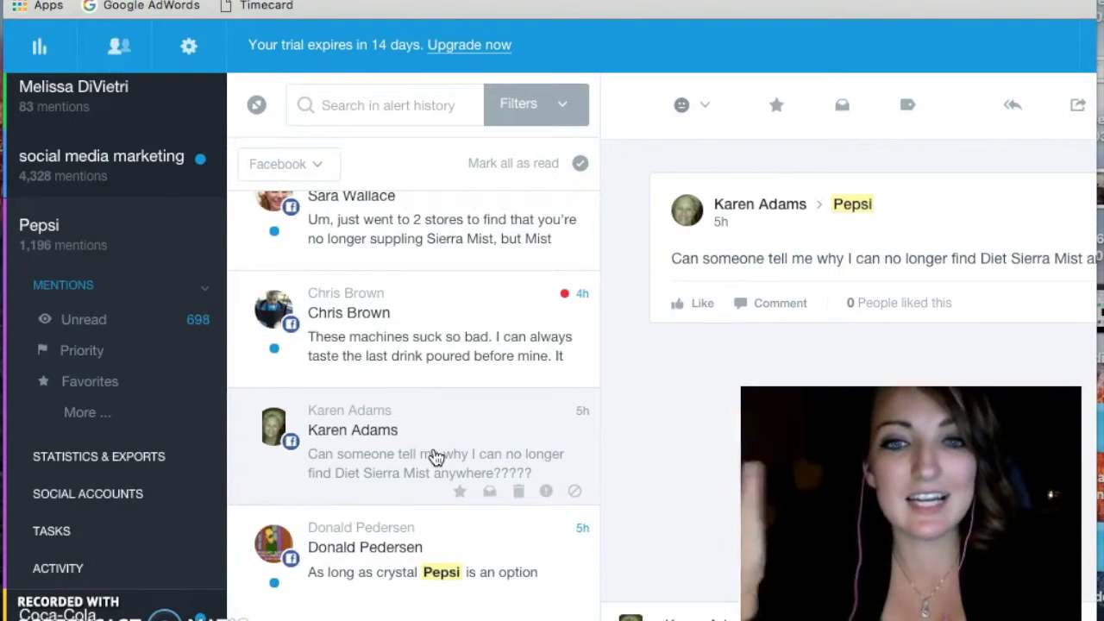
pyautogui.hscroll(2, 726, 263)
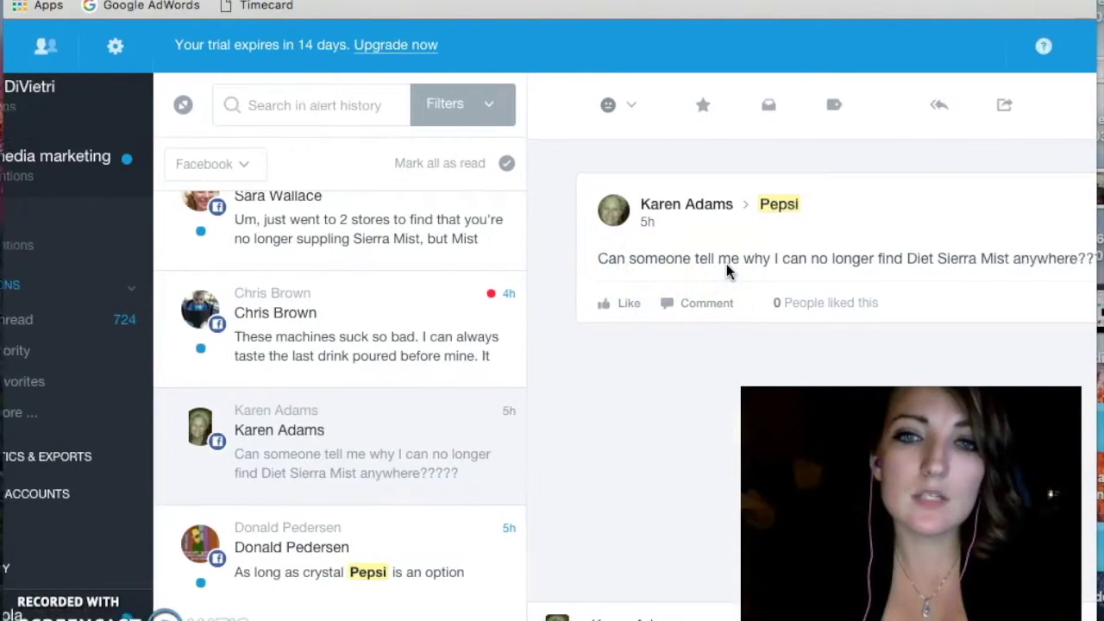
pyautogui.hscroll(3, 726, 263)
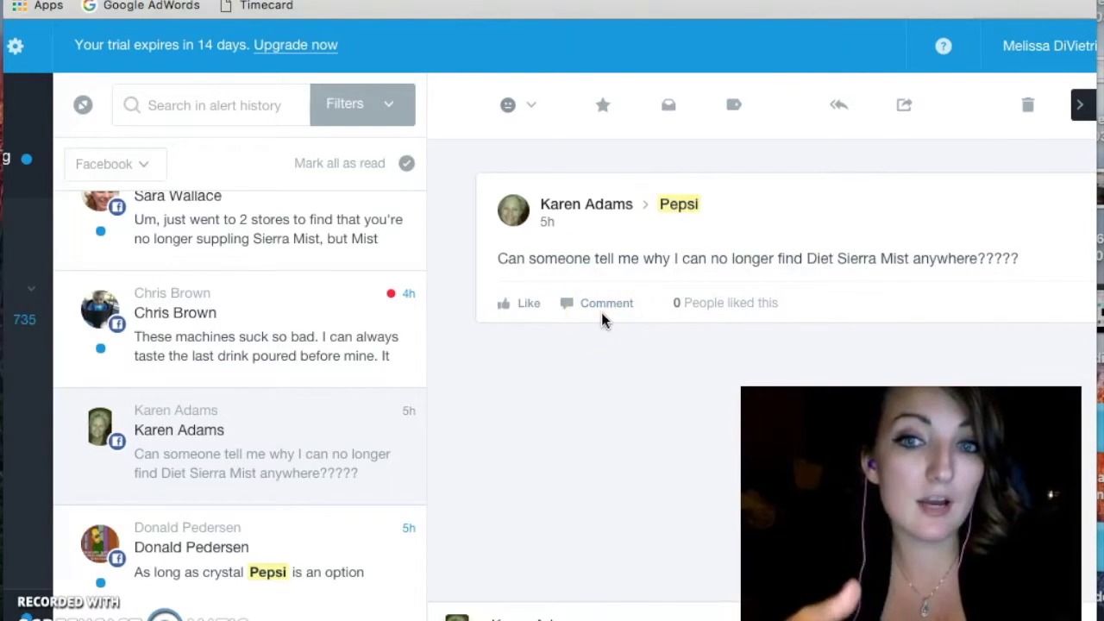
# Find the positive mention "The Bruce Lee one was the best" further down the list and view its original post on Facebook
pyautogui.scroll(-2, 373, 454)
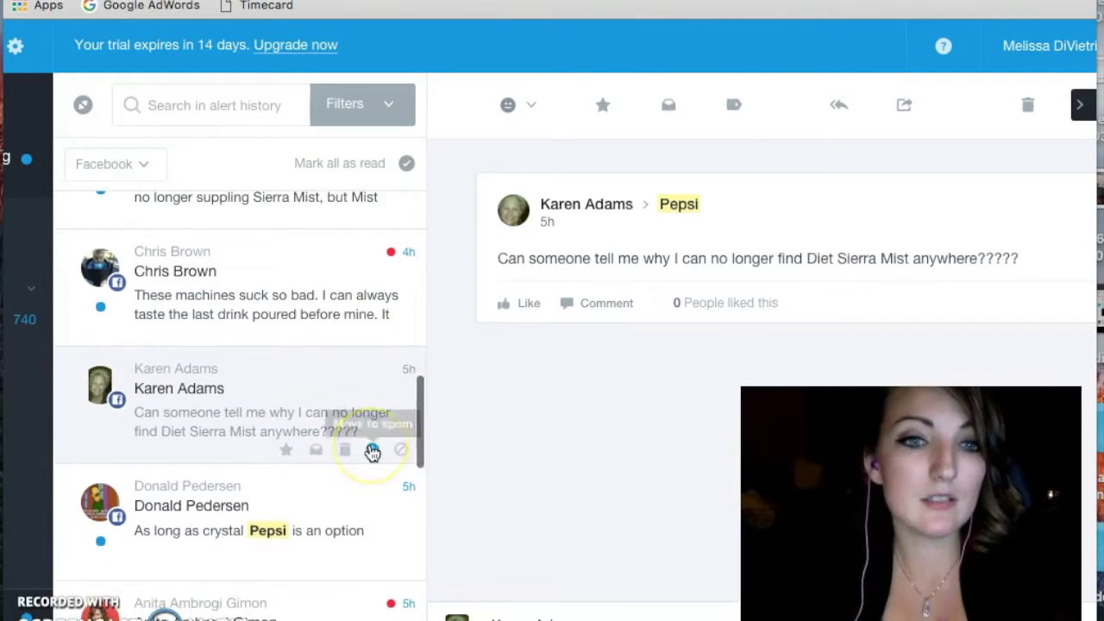
pyautogui.click(312, 392)
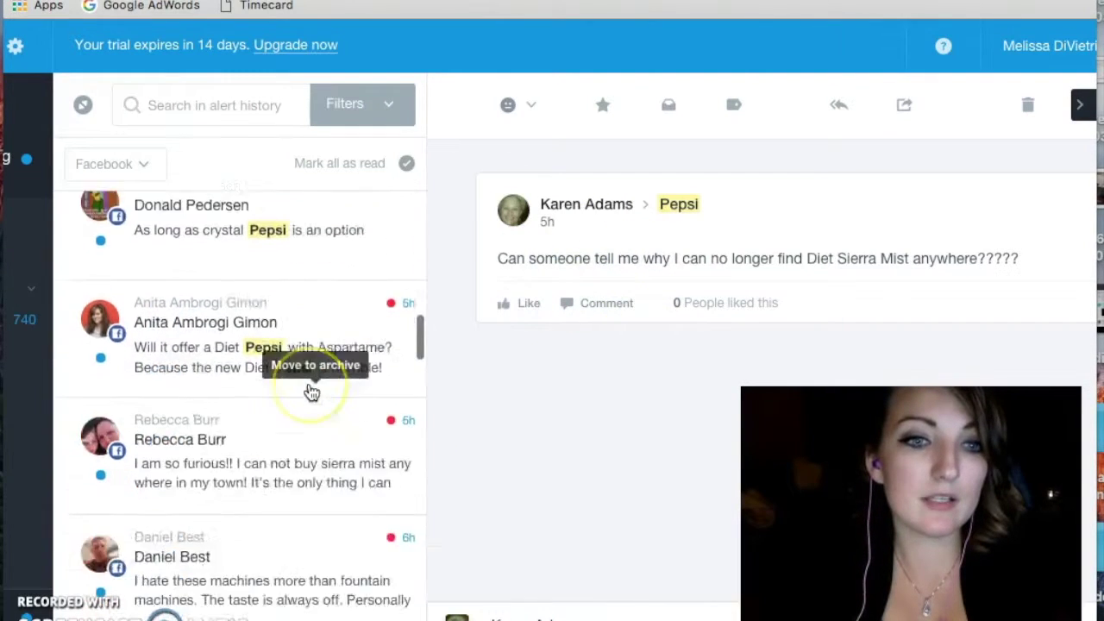
pyautogui.click(312, 393)
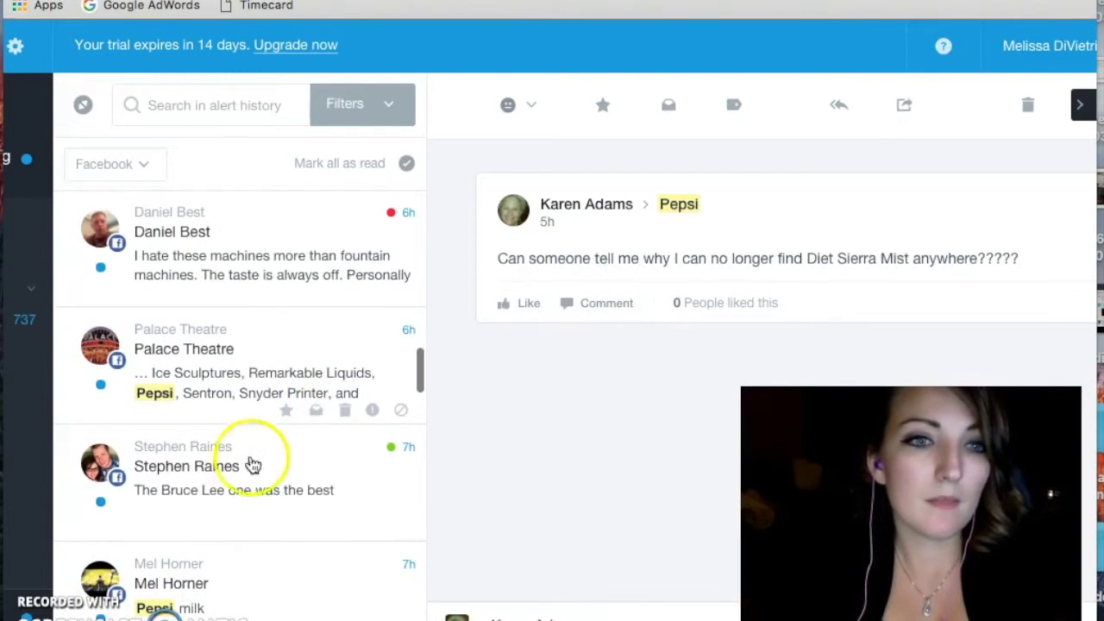
pyautogui.click(253, 464)
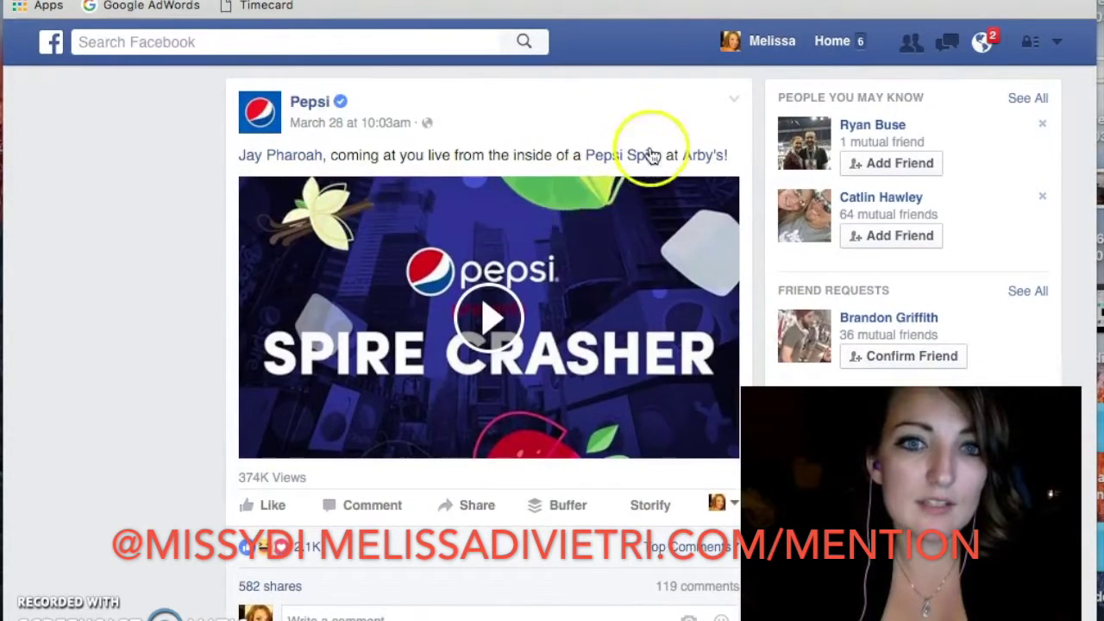
# Play the Pepsi Spire video in the Facebook post and view the comments below it
pyautogui.click(485, 311)
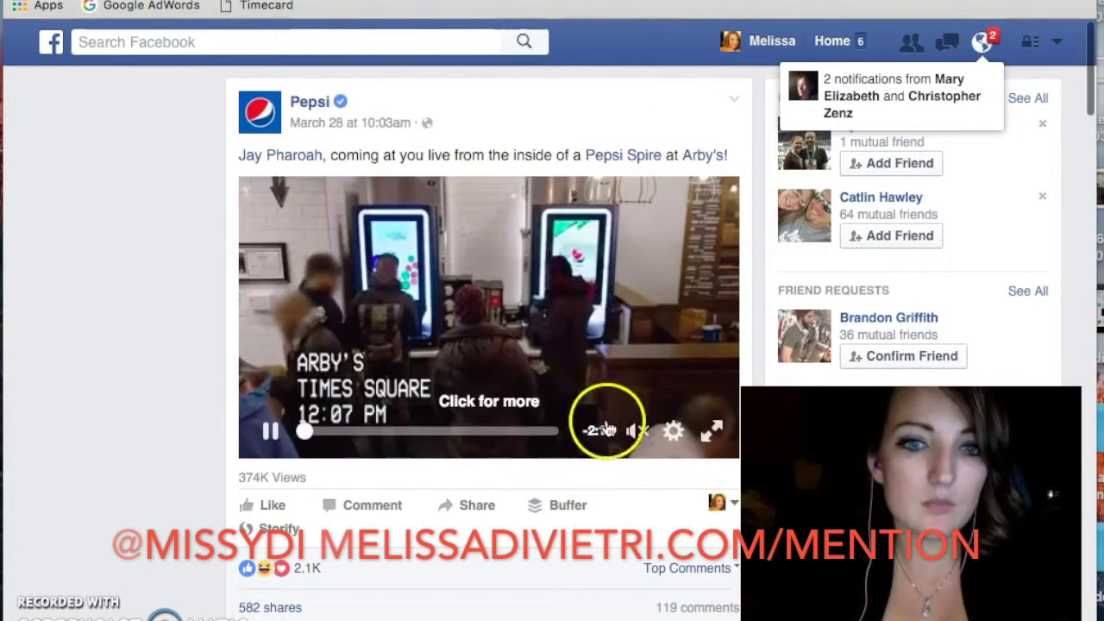
pyautogui.scroll(-1, 592, 465)
pyautogui.scroll(-1, 591, 466)
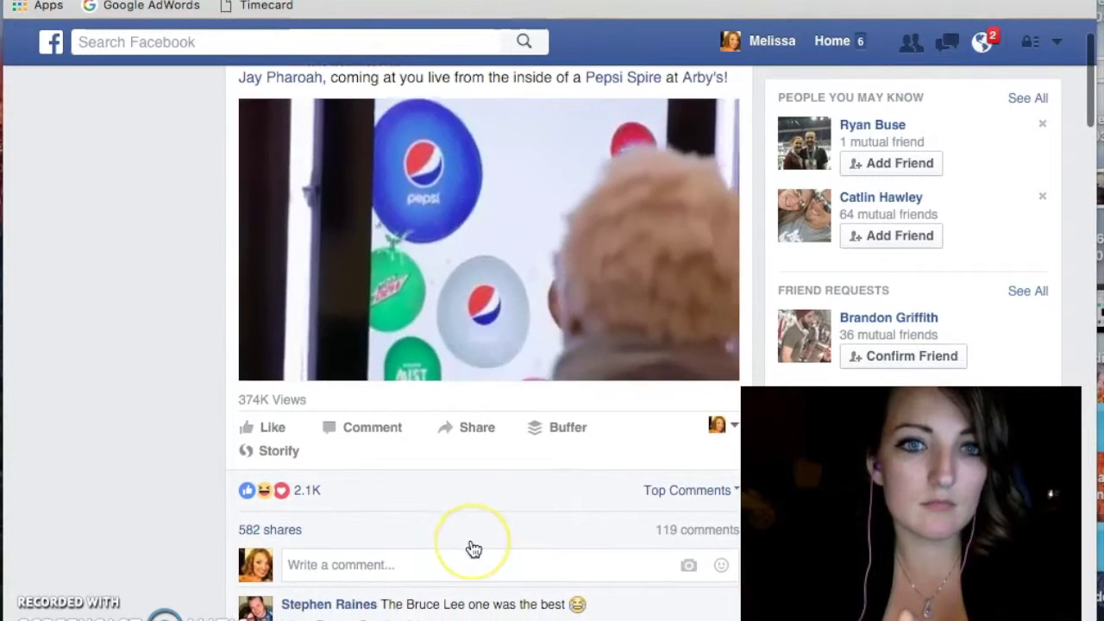
pyautogui.scroll(-6, 472, 550)
pyautogui.scroll(-1, 472, 550)
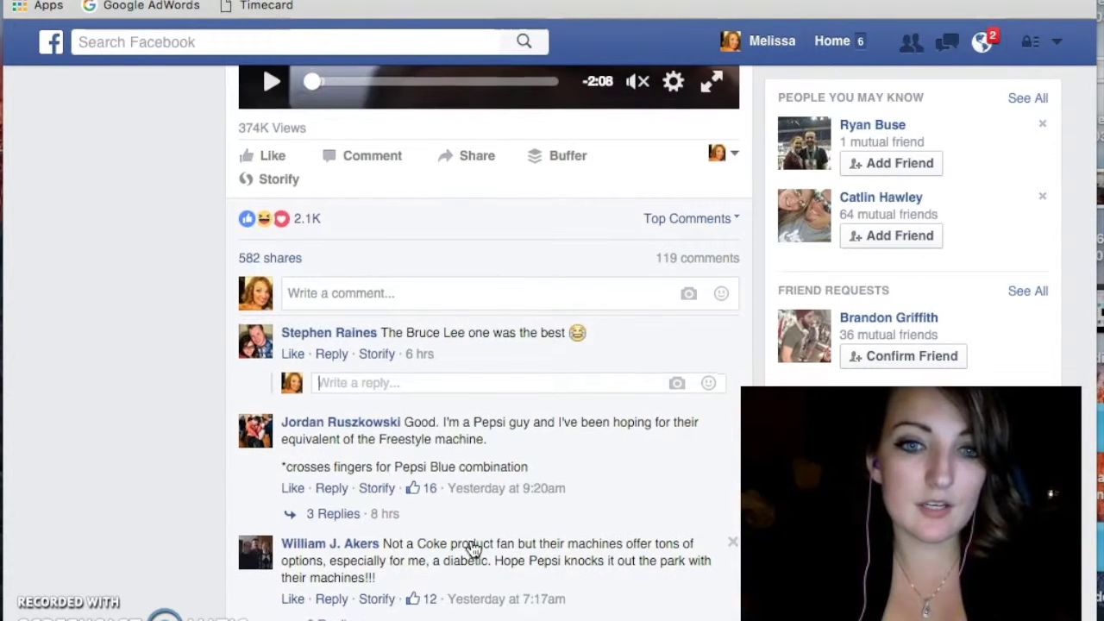
# Highlight the comment comparing Coke's machines with Pepsi's, then return to the beginning of the post
pyautogui.scroll(-2, 470, 549)
pyautogui.click(382, 522)
pyautogui.moveTo(385, 535); pyautogui.dragTo(386, 494)
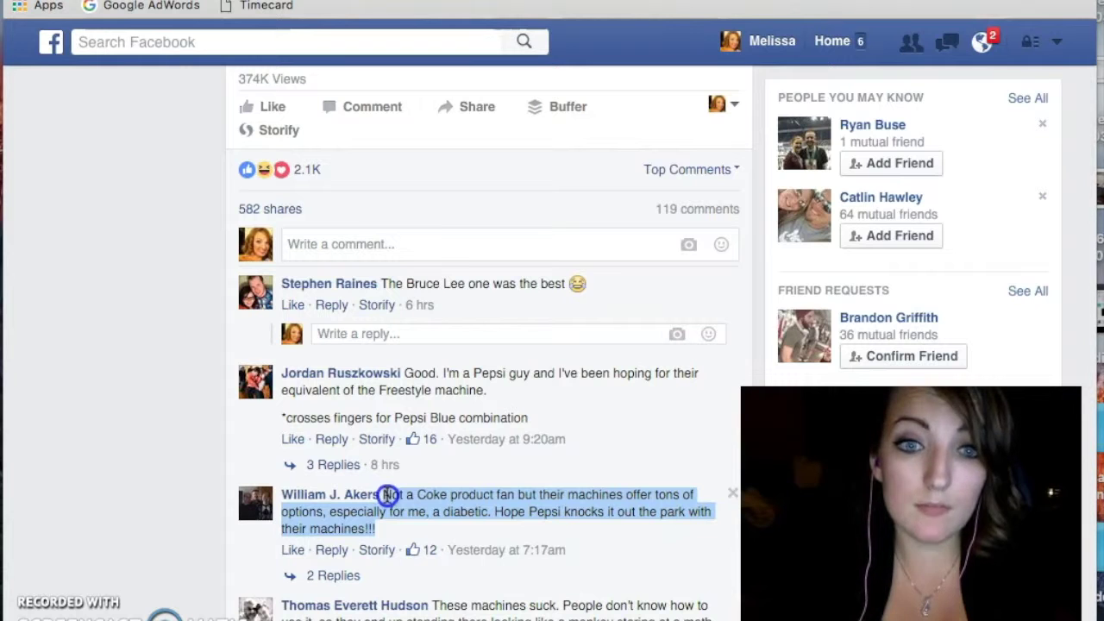
pyautogui.click(530, 527)
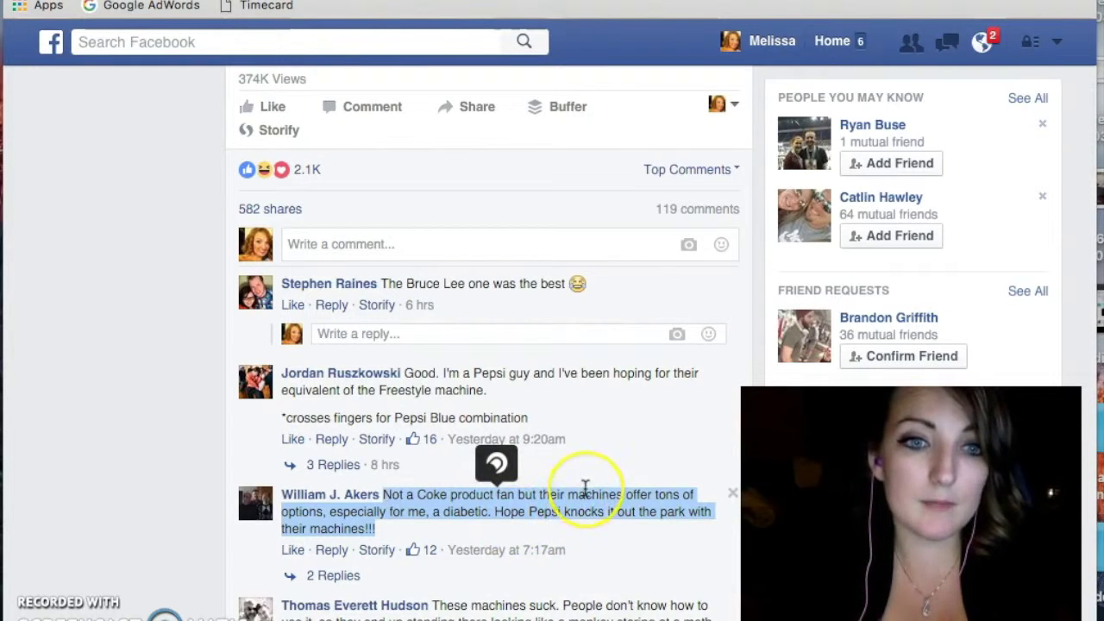
pyautogui.scroll(8, 585, 488)
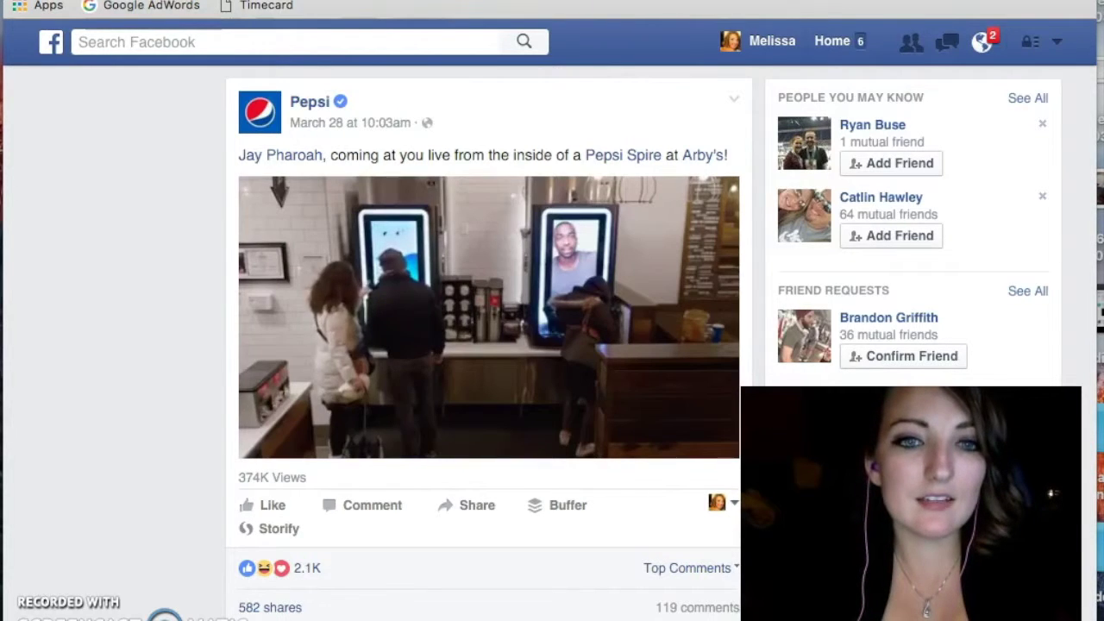
# Switch back to Mention and reopen the Pepsi alert with mentions from all sources
pyautogui.hotkey('ctrl', 'Tab')
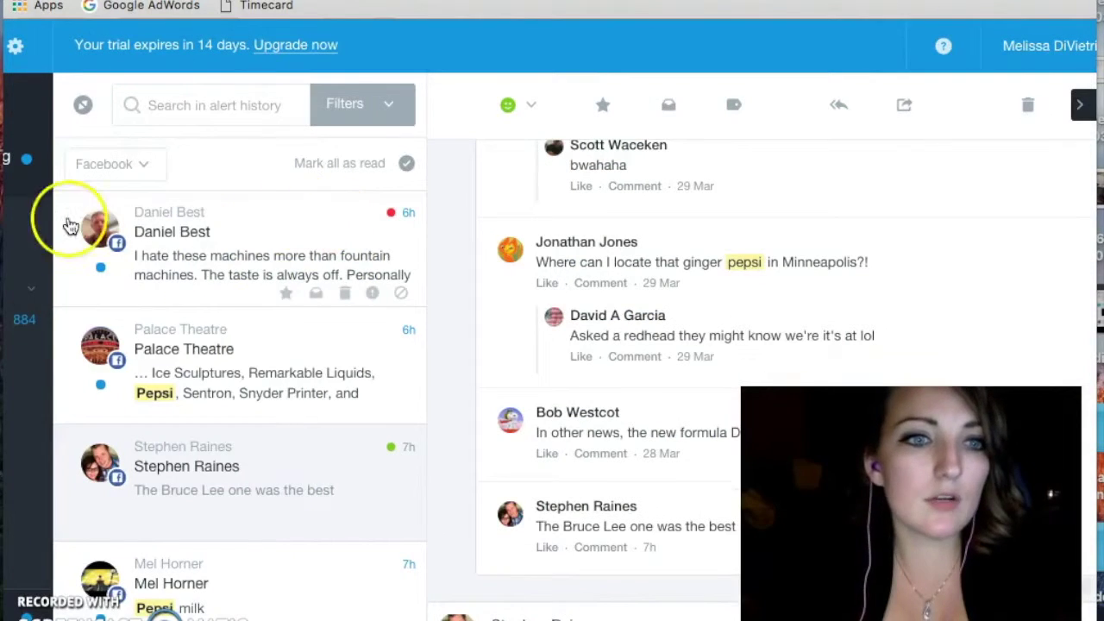
pyautogui.click(20, 247)
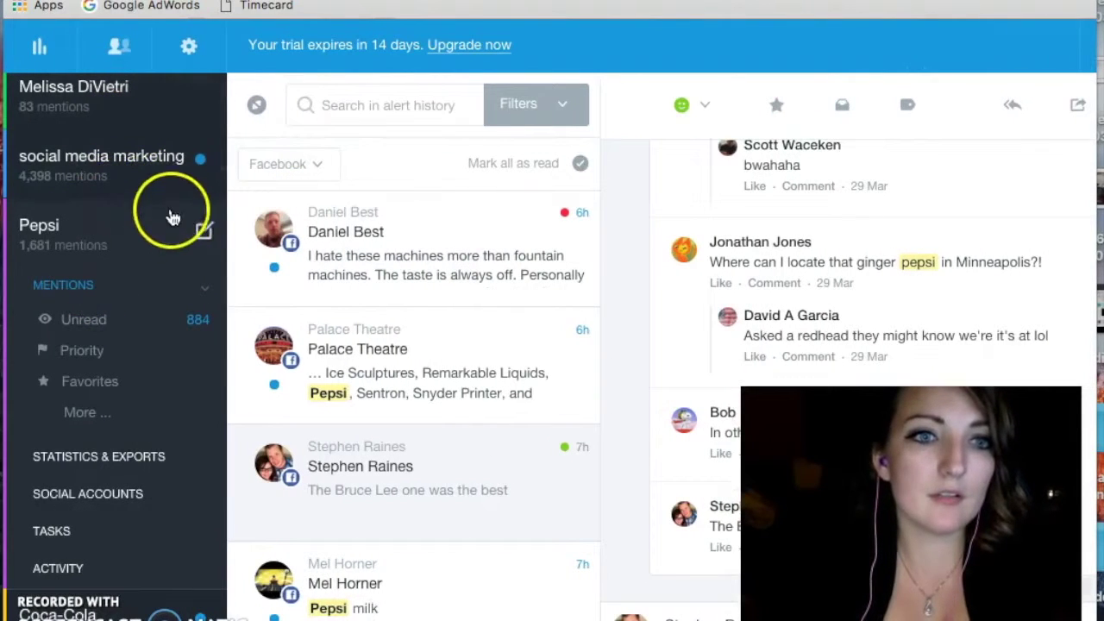
pyautogui.click(138, 238)
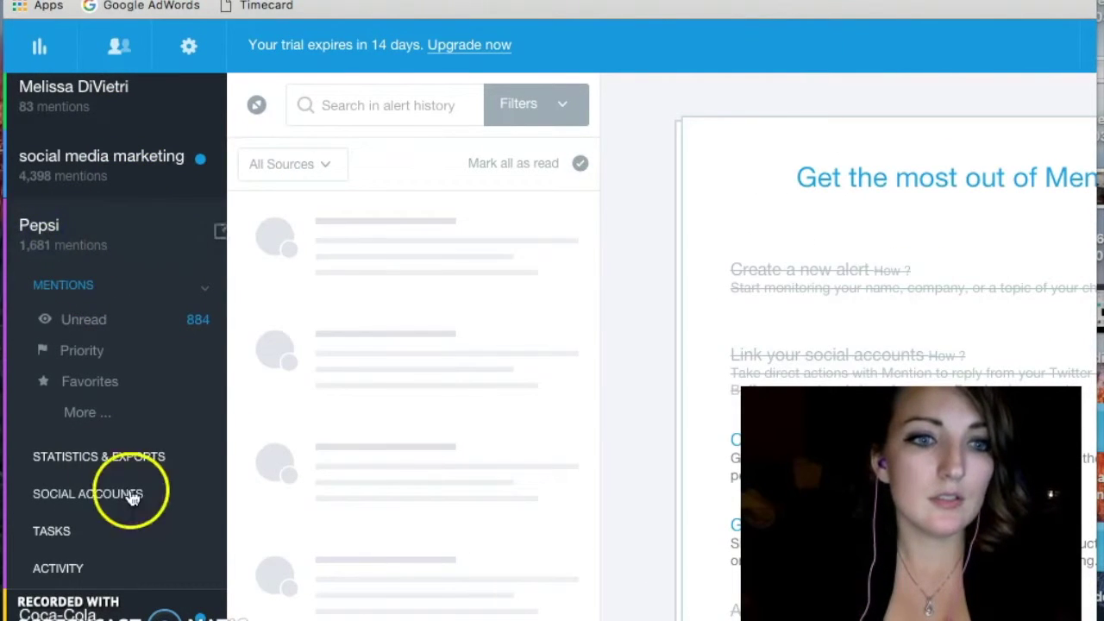
# Open the Coca-Cola alert and read its blog mention "Coke drops support of Republican National Convention"
pyautogui.click(164, 614)
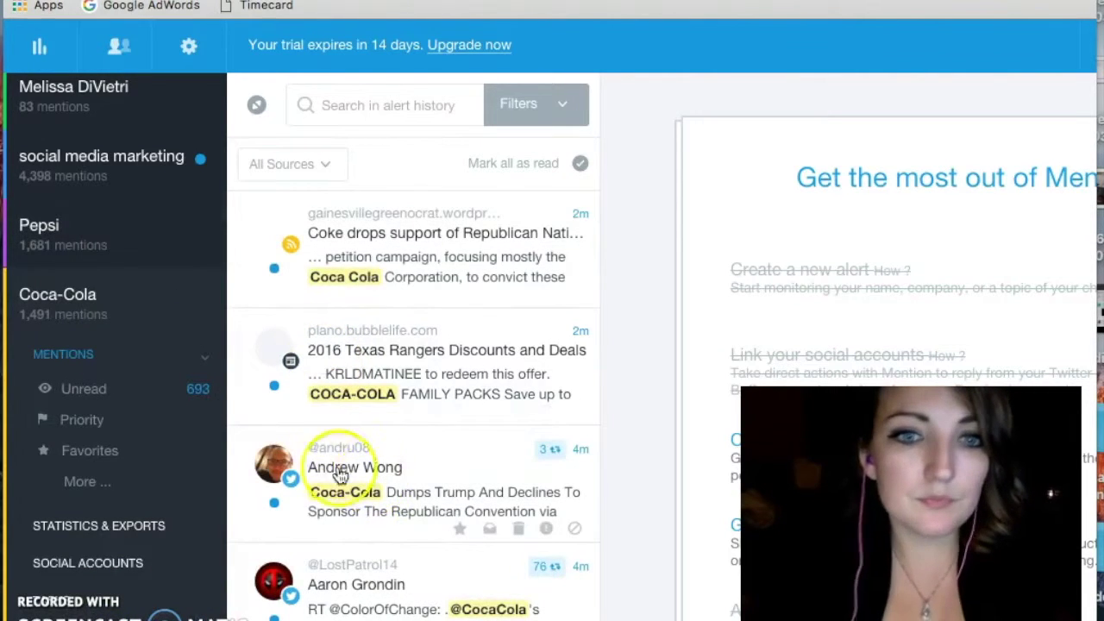
pyautogui.scroll(-1, 310, 425)
pyautogui.scroll(1, 315, 425)
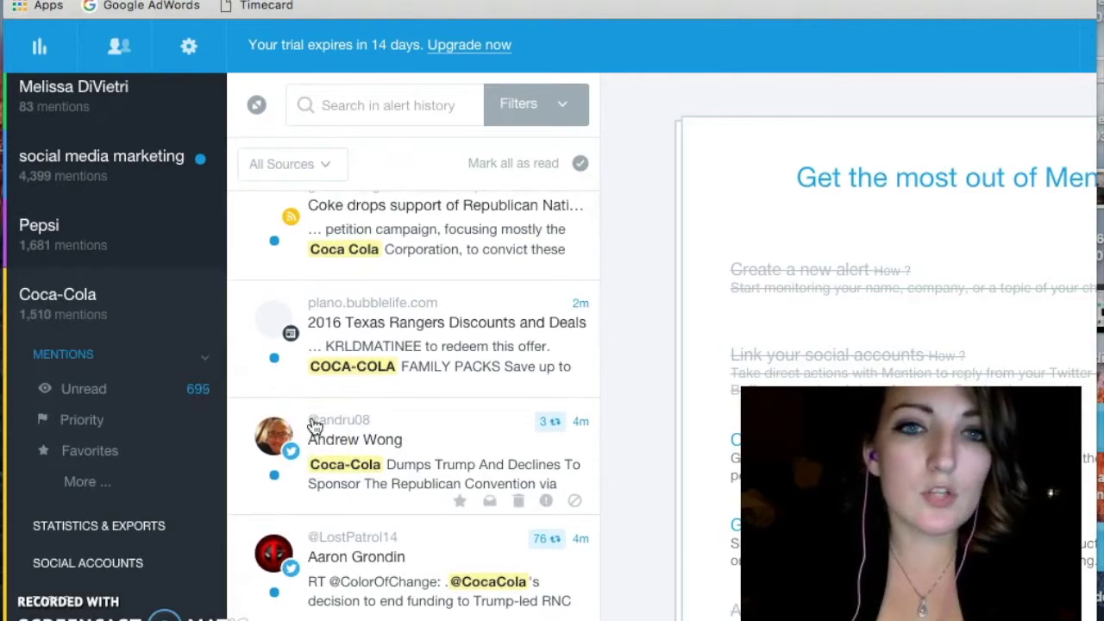
pyautogui.click(510, 223)
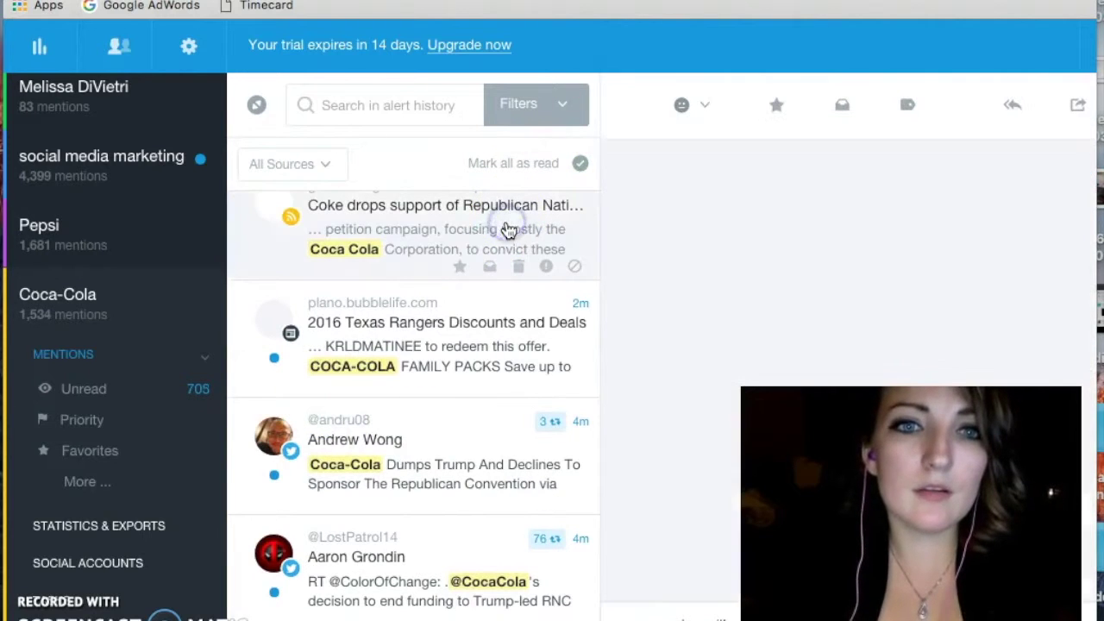
pyautogui.hscroll(1, 725, 303)
pyautogui.scroll(-1, 345, 535)
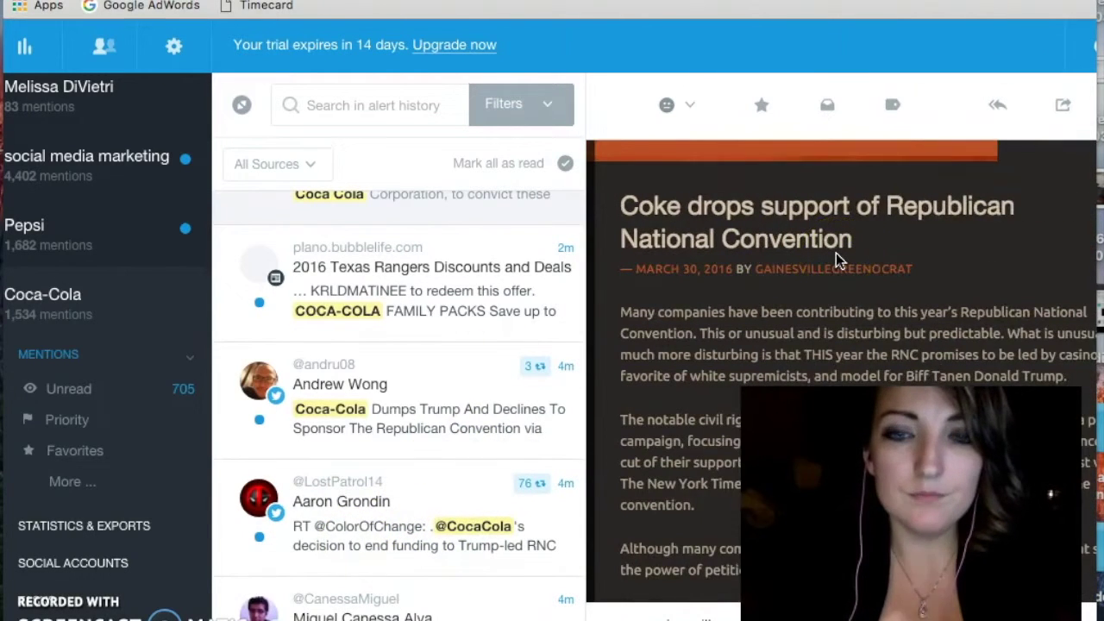
pyautogui.scroll(-2, 835, 253)
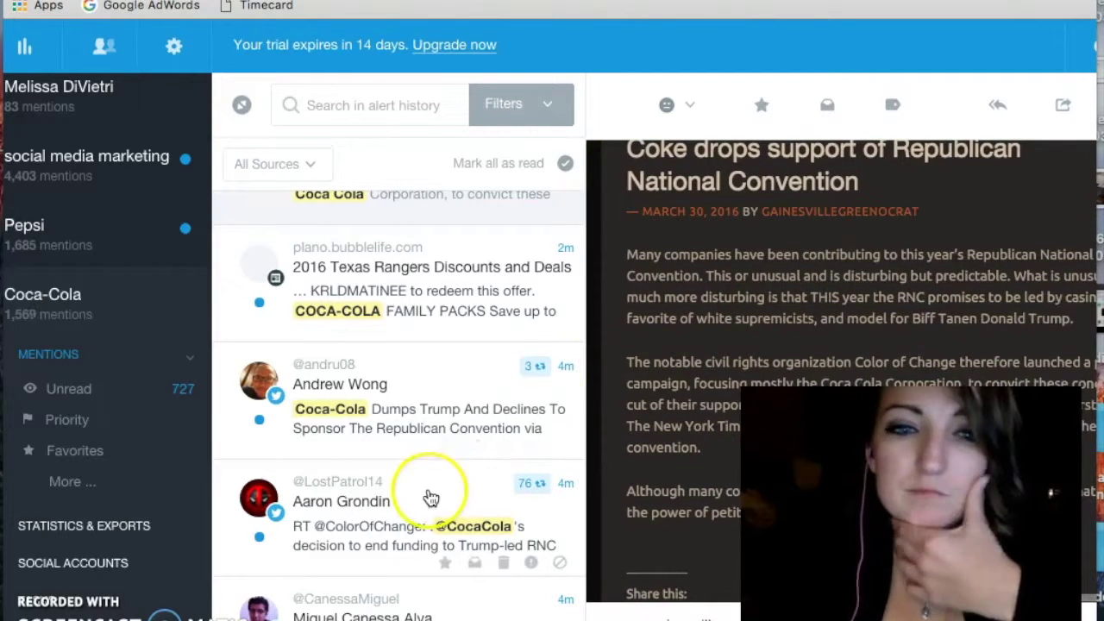
pyautogui.scroll(-5, 431, 493)
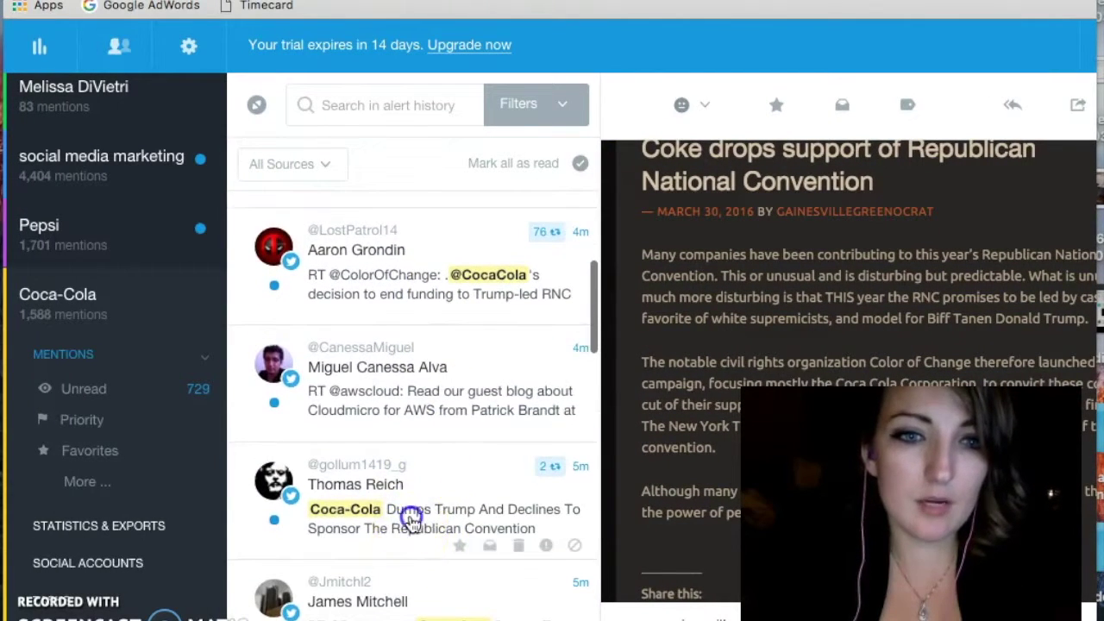
pyautogui.click(411, 518)
pyautogui.hscroll(3, 751, 337)
pyautogui.hscroll(2, 750, 328)
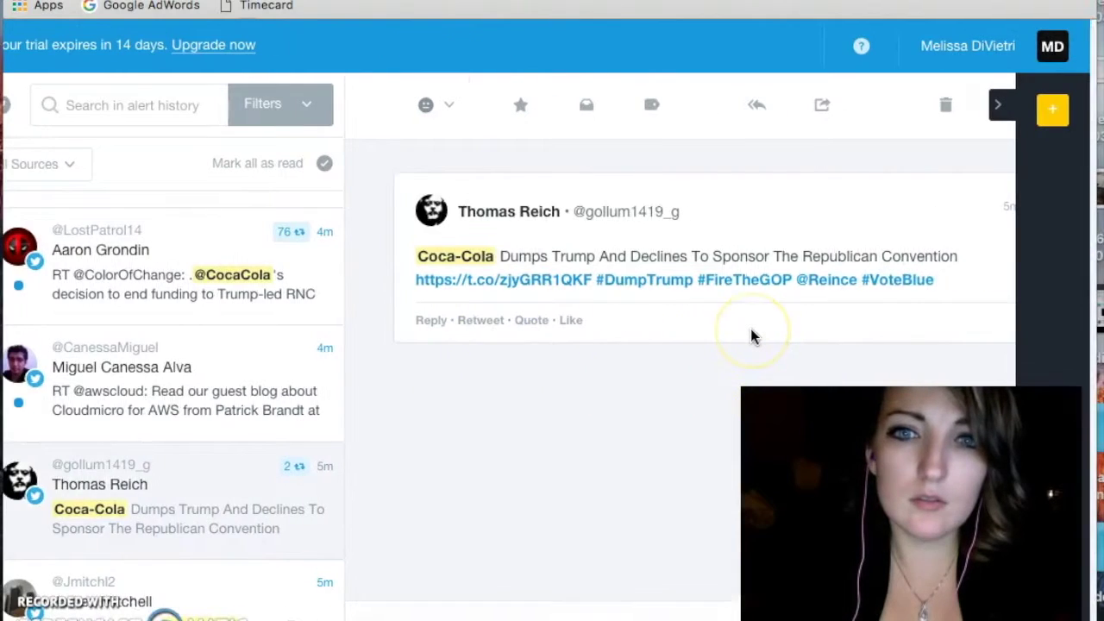
pyautogui.hscroll(-5, 750, 328)
# View the tweet about cooling off a warm Coca-Cola in 2 minutes and browse the mentions below it
pyautogui.scroll(-3, 267, 539)
pyautogui.scroll(-5, 268, 539)
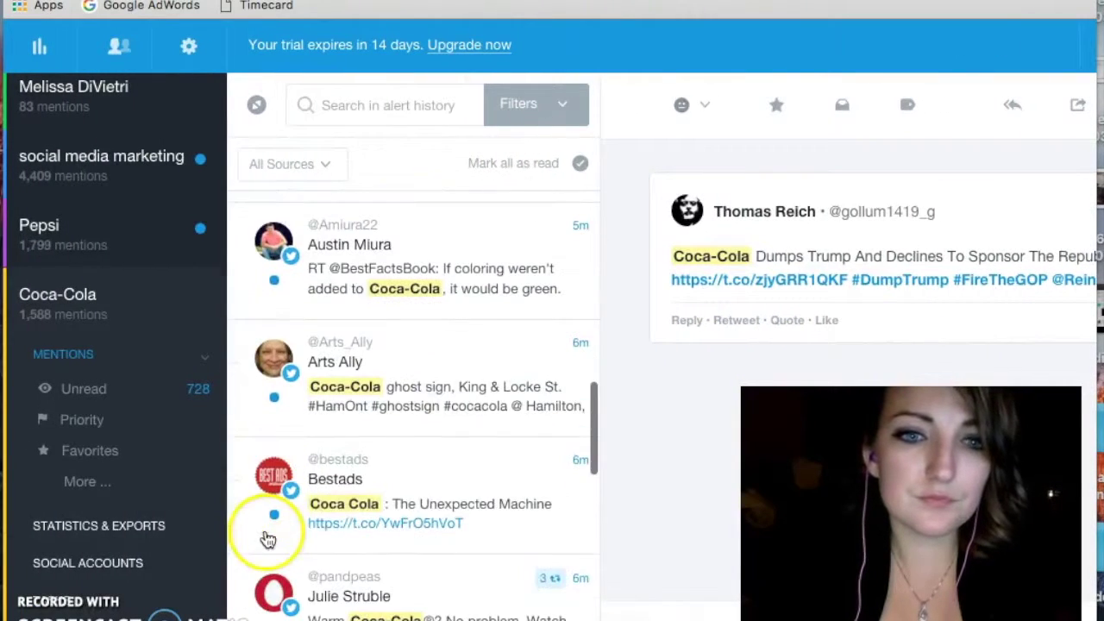
pyautogui.scroll(-2, 405, 515)
pyautogui.scroll(-1, 413, 514)
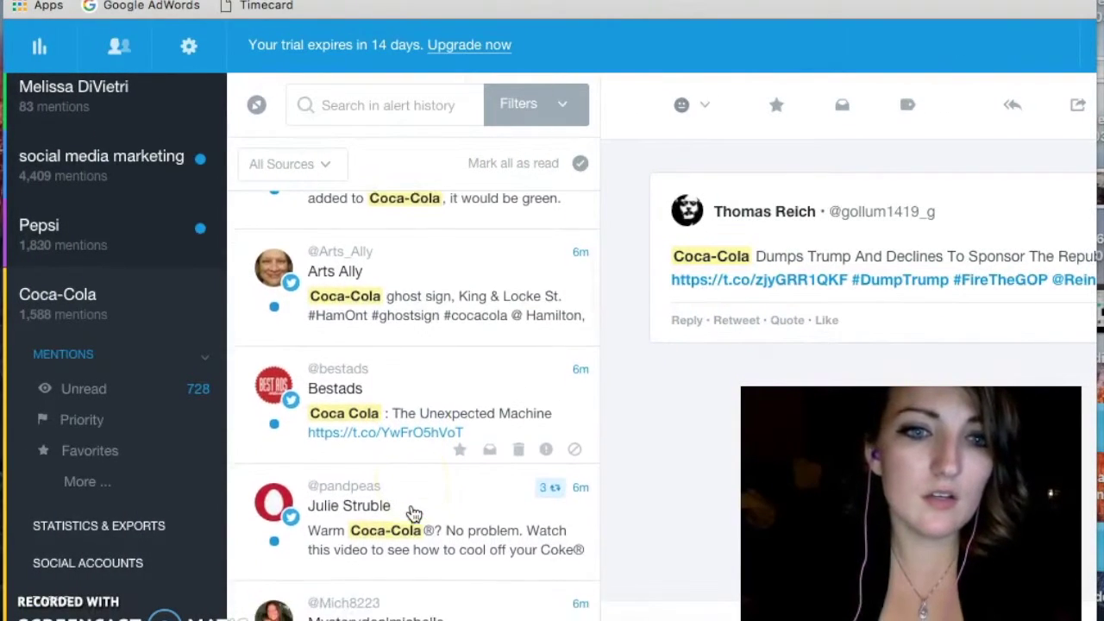
pyautogui.click(485, 512)
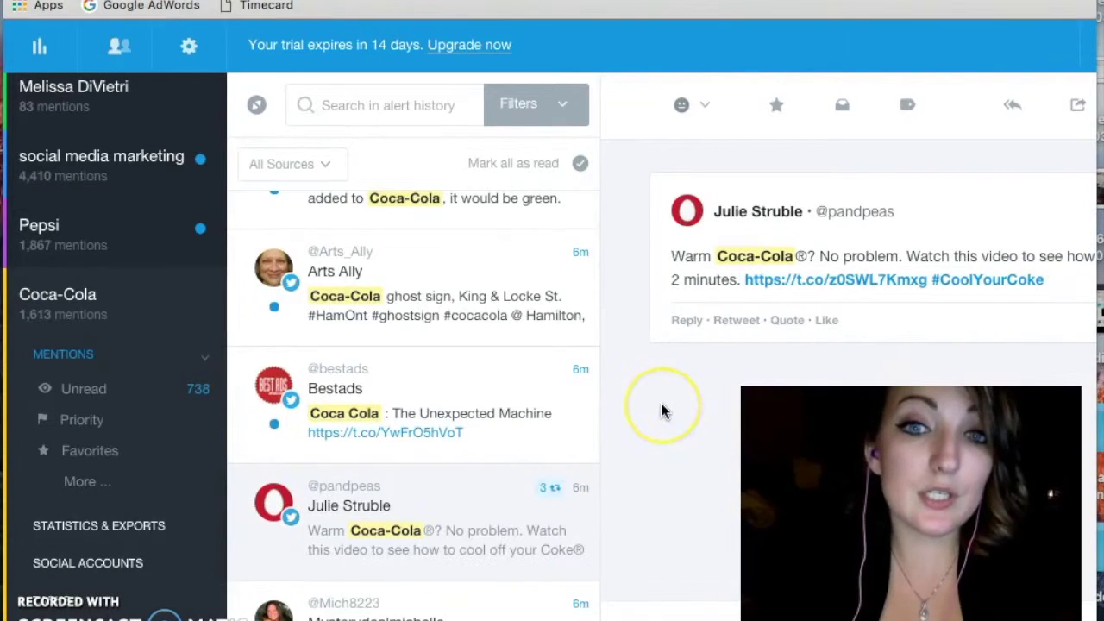
pyautogui.hscroll(3, 661, 406)
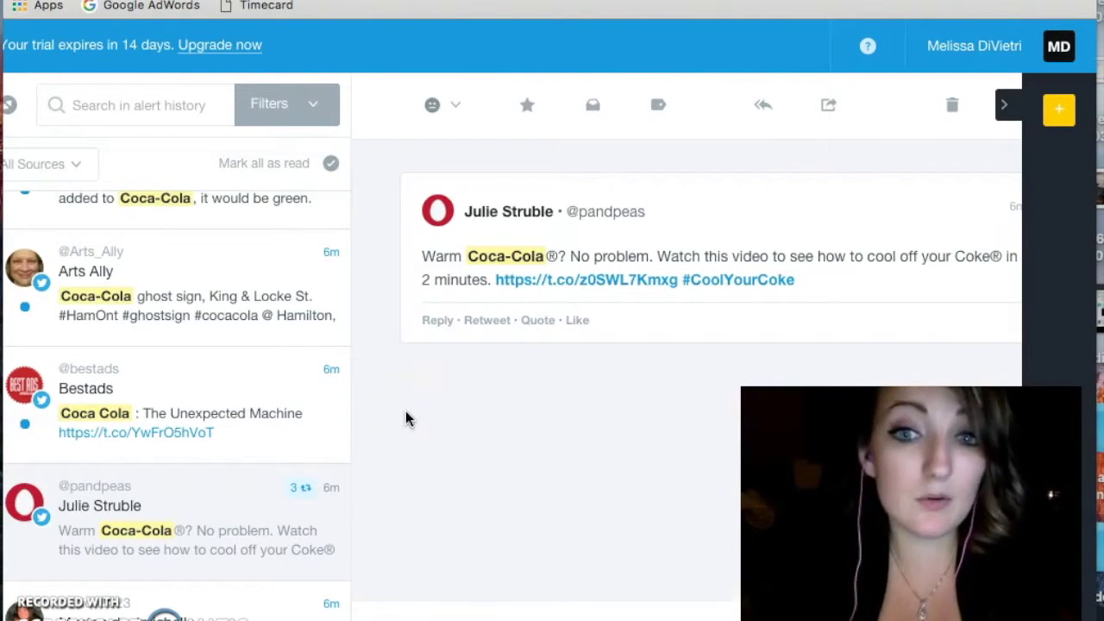
pyautogui.scroll(-5, 286, 446)
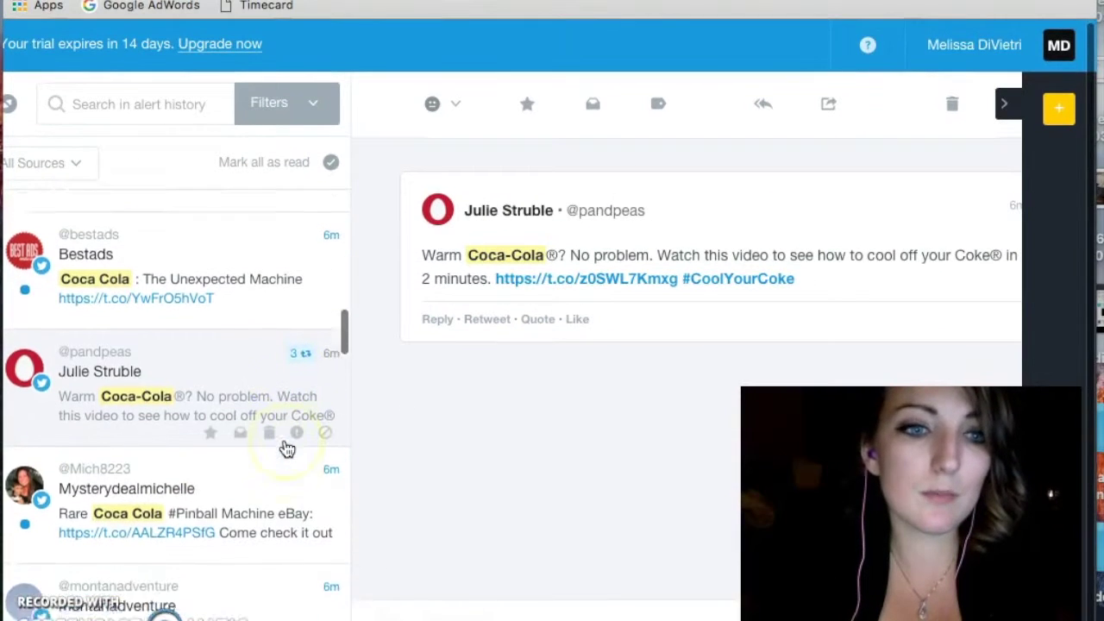
pyautogui.scroll(-1, 286, 445)
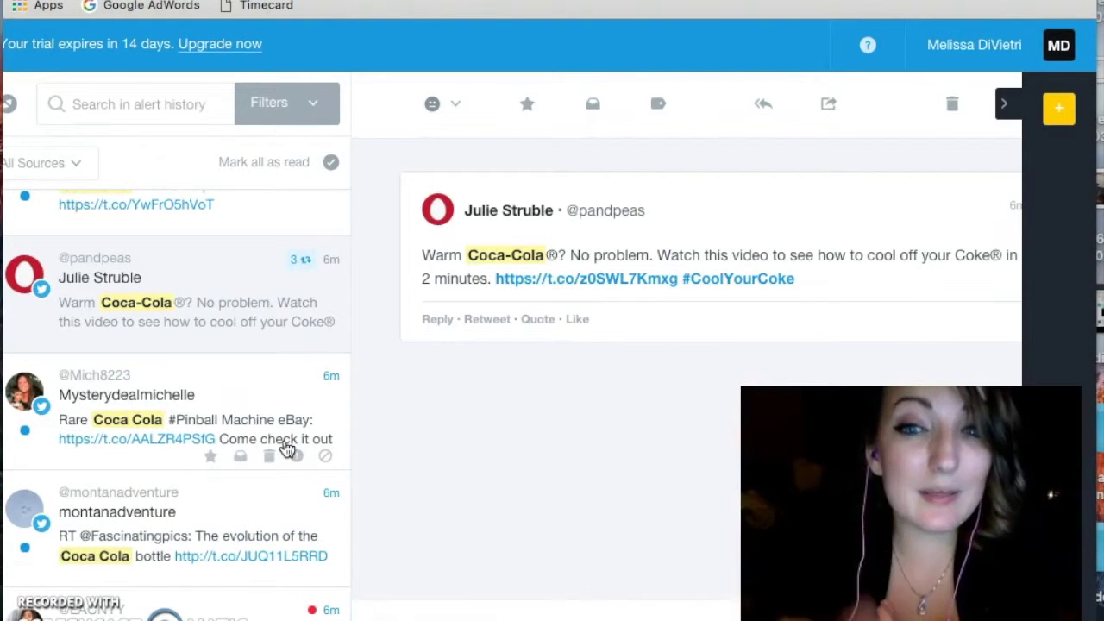
pyautogui.hscroll(-5, 458, 541)
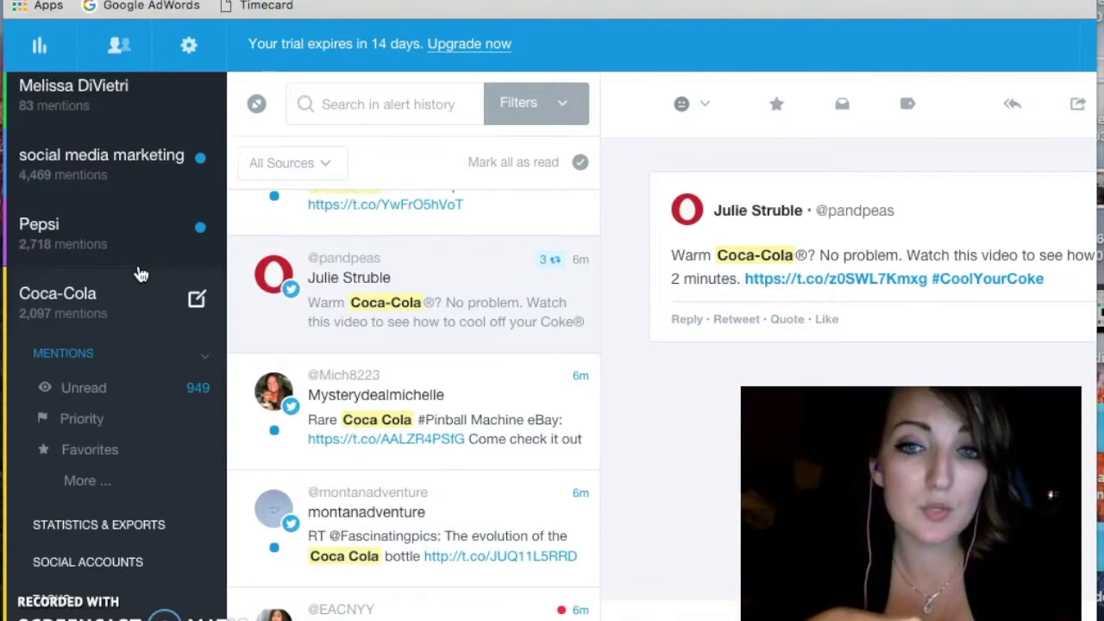
# Return to the Pepsi alert's mentions and open its statistics and exports
pyautogui.moveTo(141, 274)
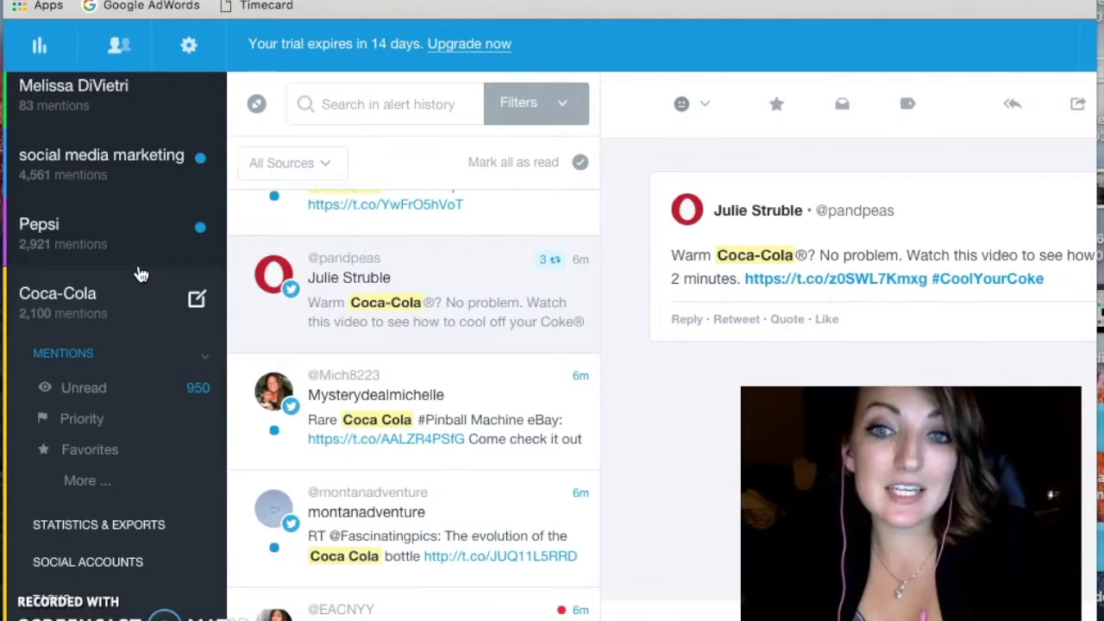
pyautogui.click(37, 296)
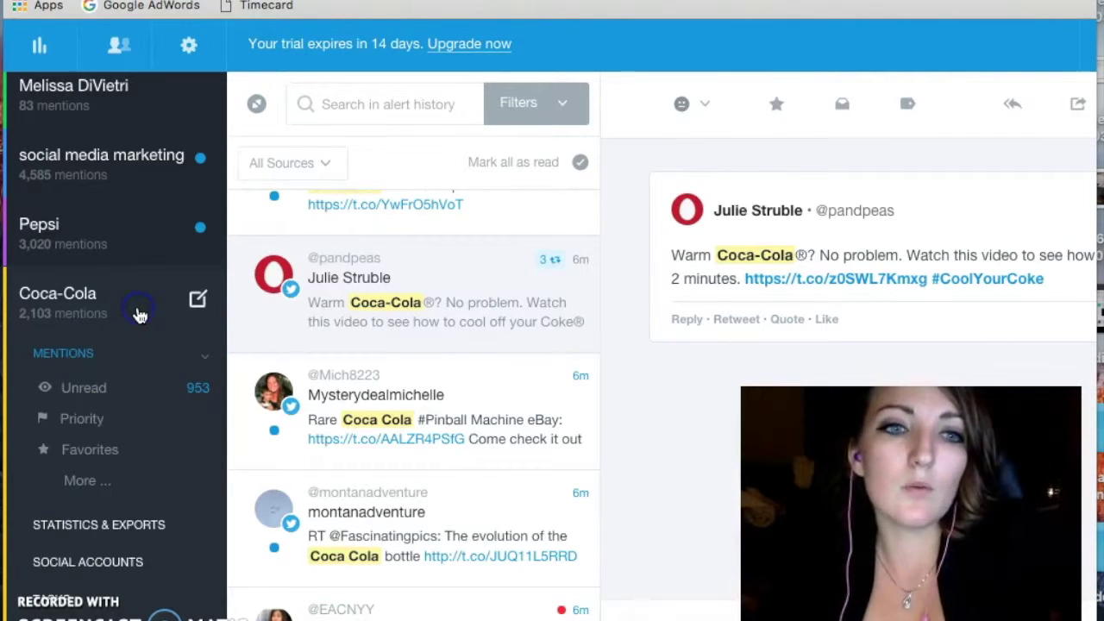
pyautogui.click(140, 242)
pyautogui.click(58, 284)
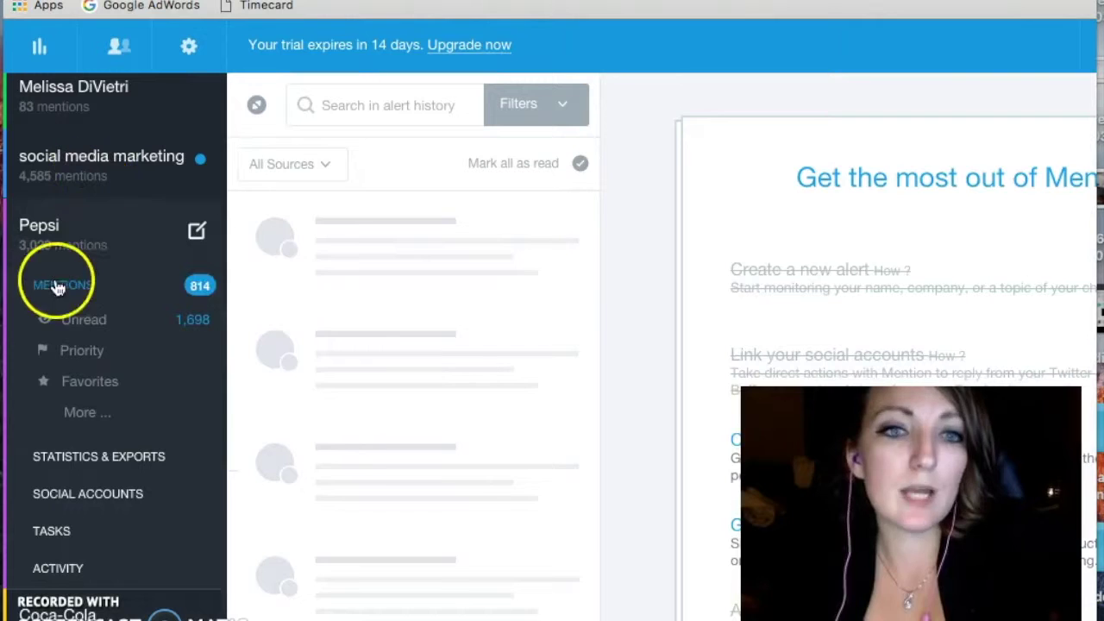
pyautogui.scroll(-2, 75, 376)
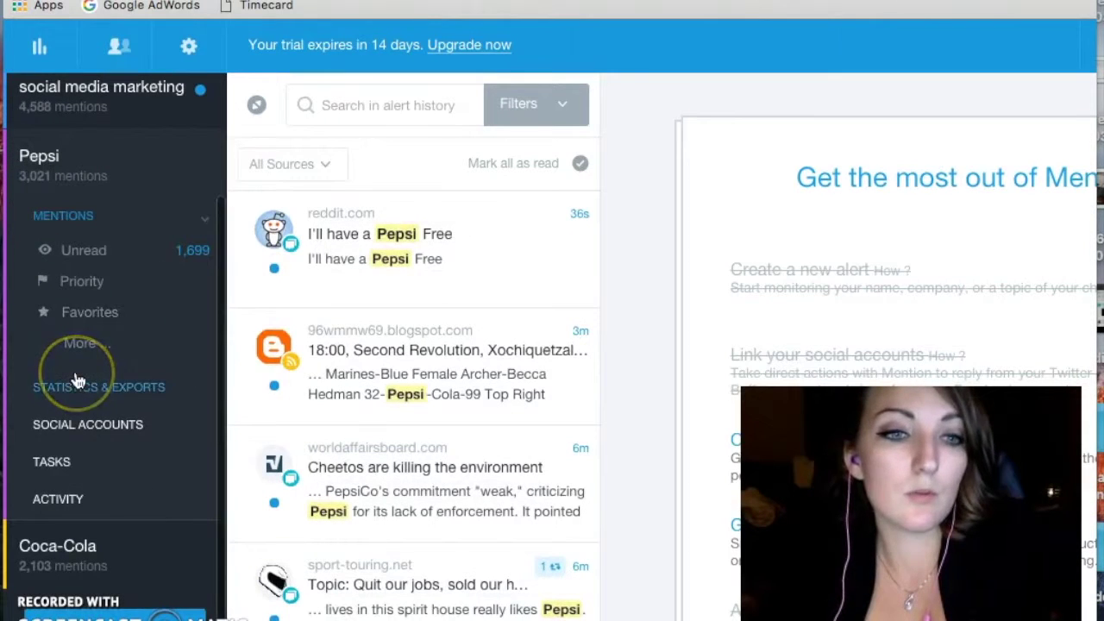
pyautogui.click(134, 390)
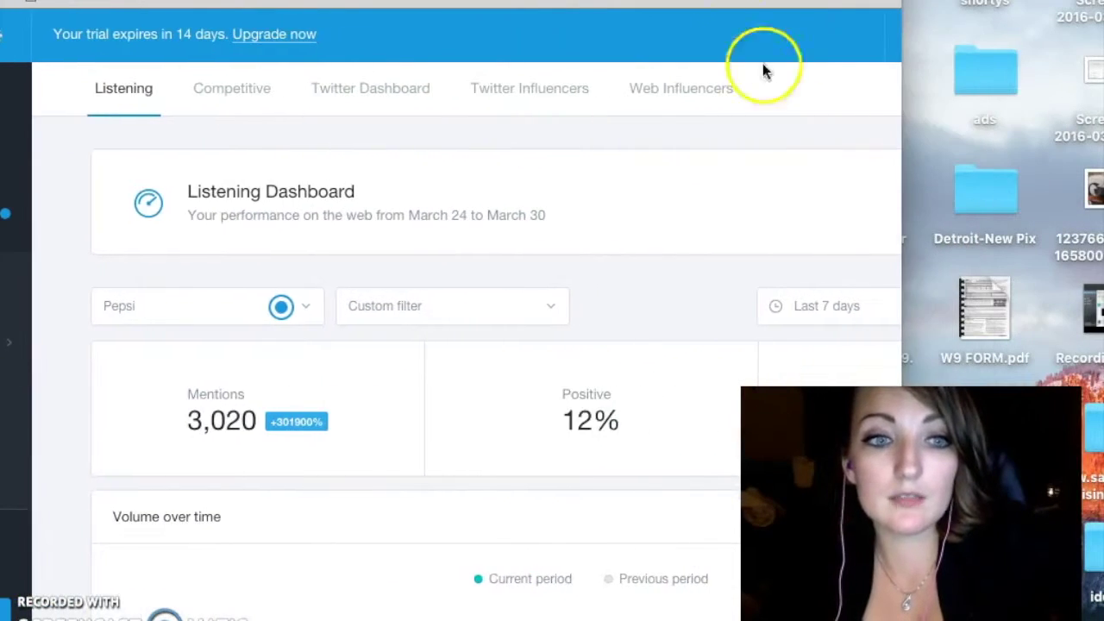
# Widen the window and examine Pepsi's Listening Dashboard, including the mention total and the March 30 point of the volume chart
pyautogui.scroll(-3, 653, 147)
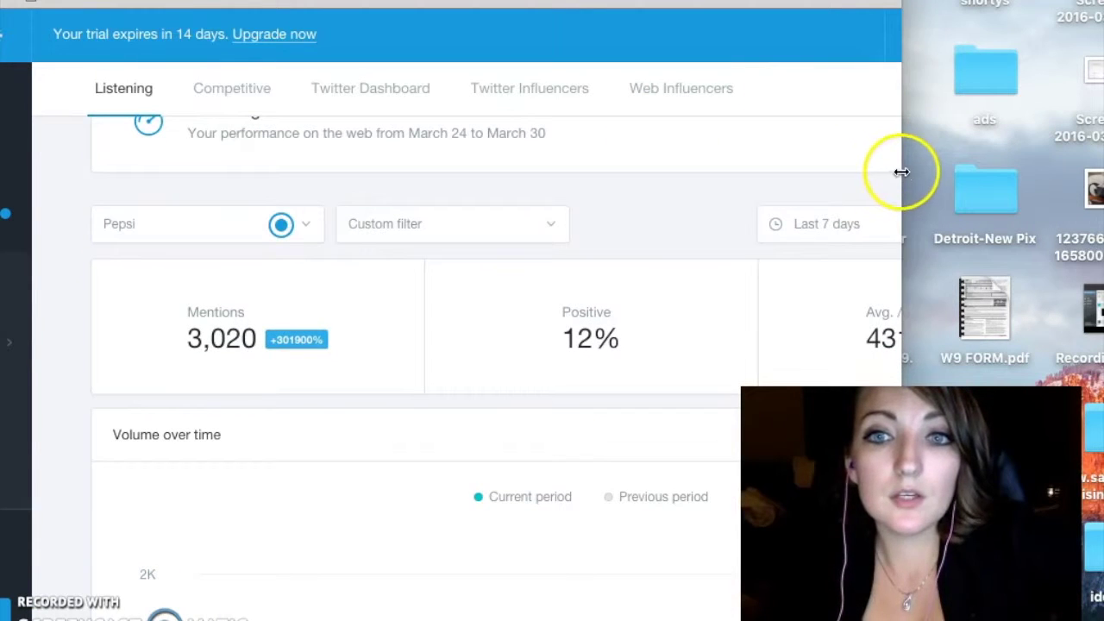
pyautogui.moveTo(899, 169); pyautogui.dragTo(1100, 169)
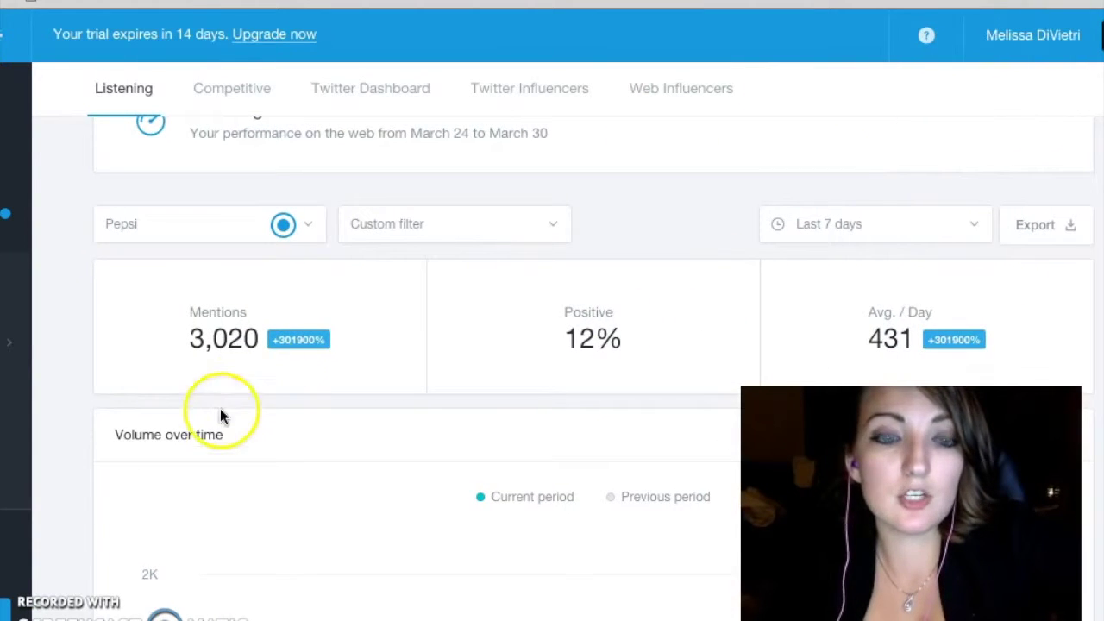
pyautogui.scroll(-2, 222, 419)
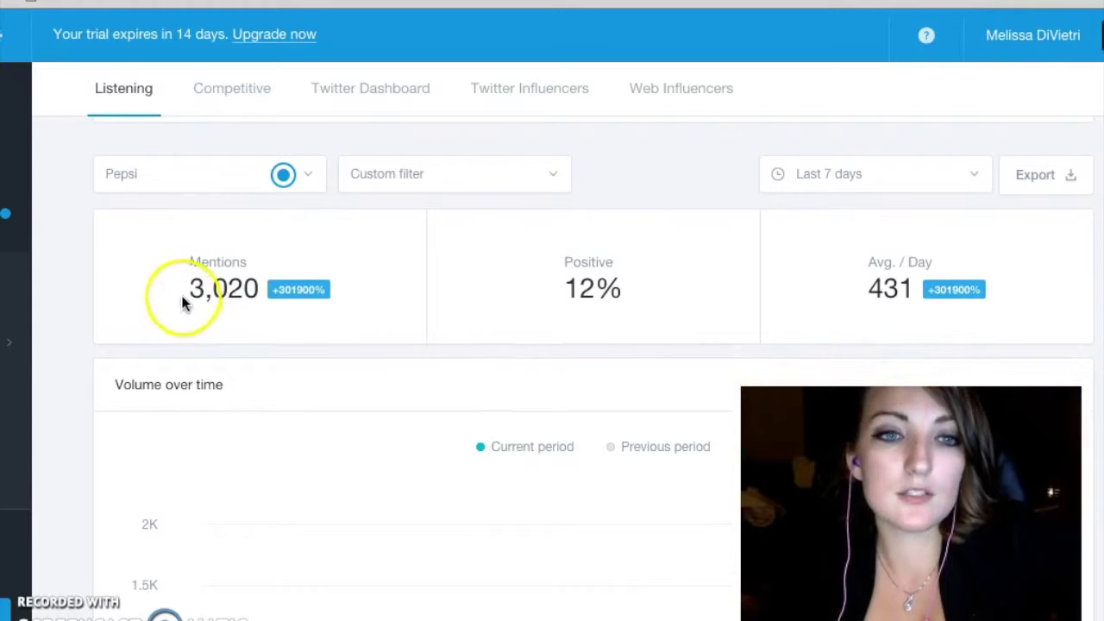
pyautogui.doubleClick(285, 296)
pyautogui.scroll(-5, 464, 372)
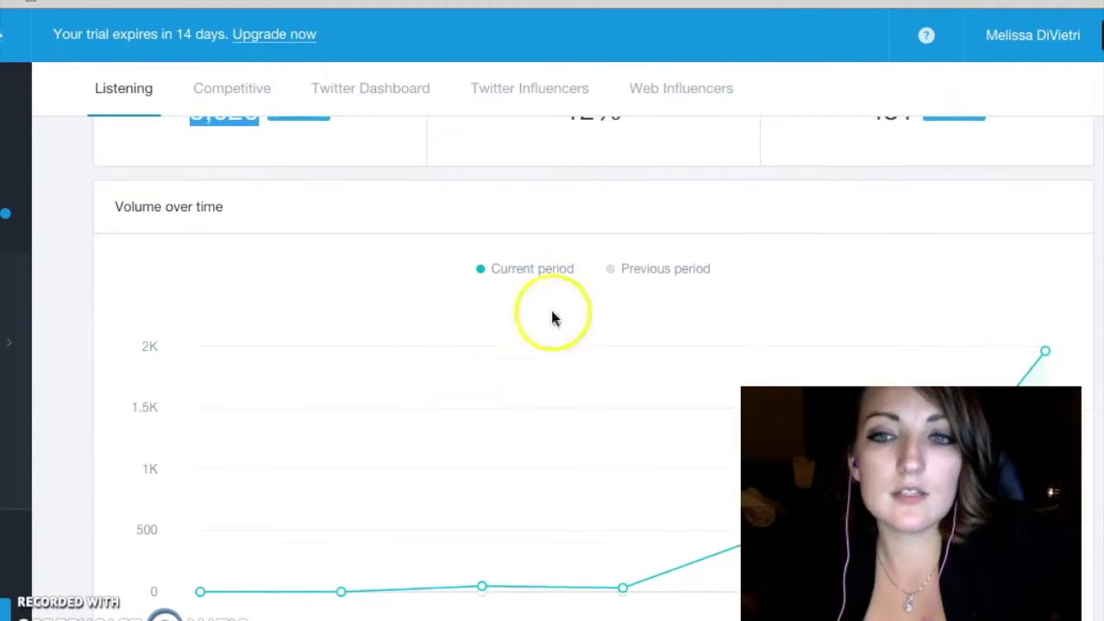
pyautogui.scroll(2, 328, 187)
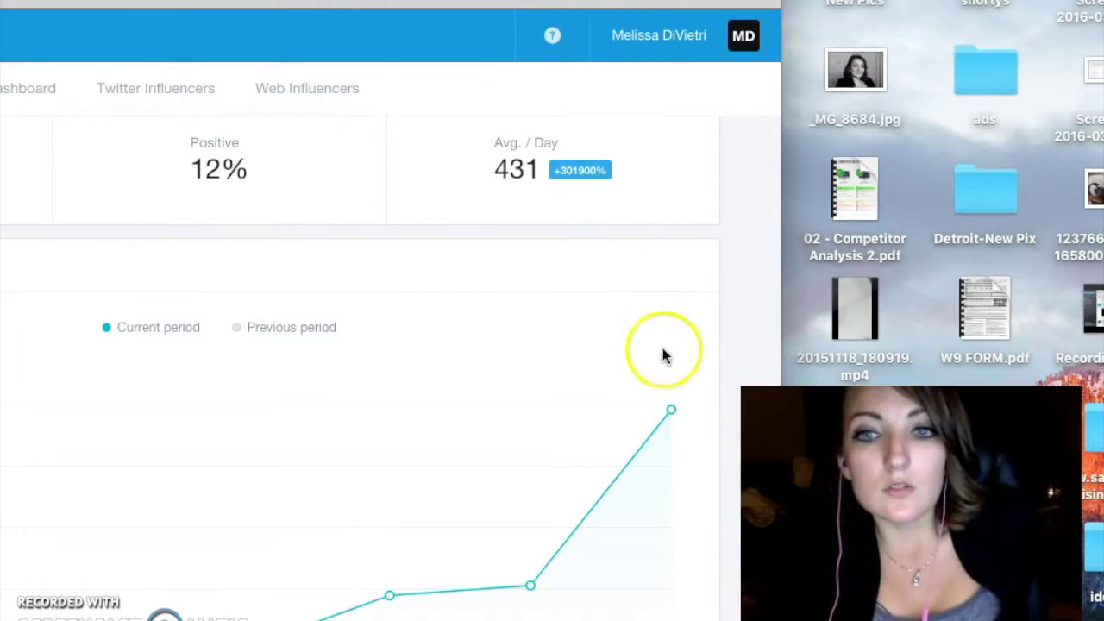
pyautogui.moveTo(676, 417)
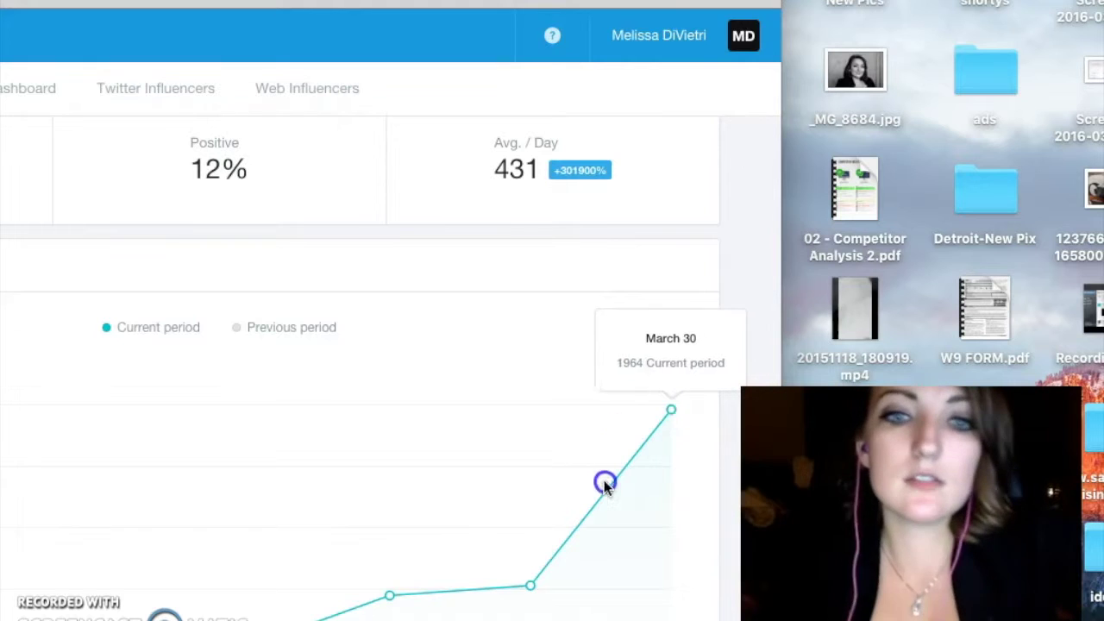
pyautogui.scroll(-4, 604, 485)
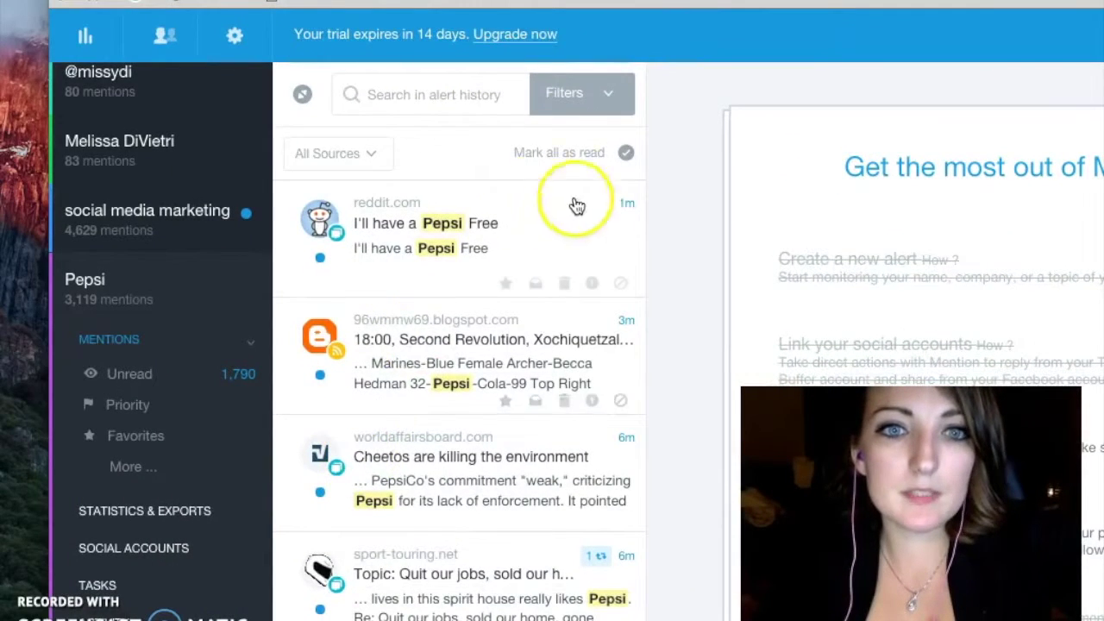
# Show only the unread Pepsi mentions and add the reddit.com and 96wmmw69.blogspot.com mentions to favorites
pyautogui.scroll(-2, 177, 520)
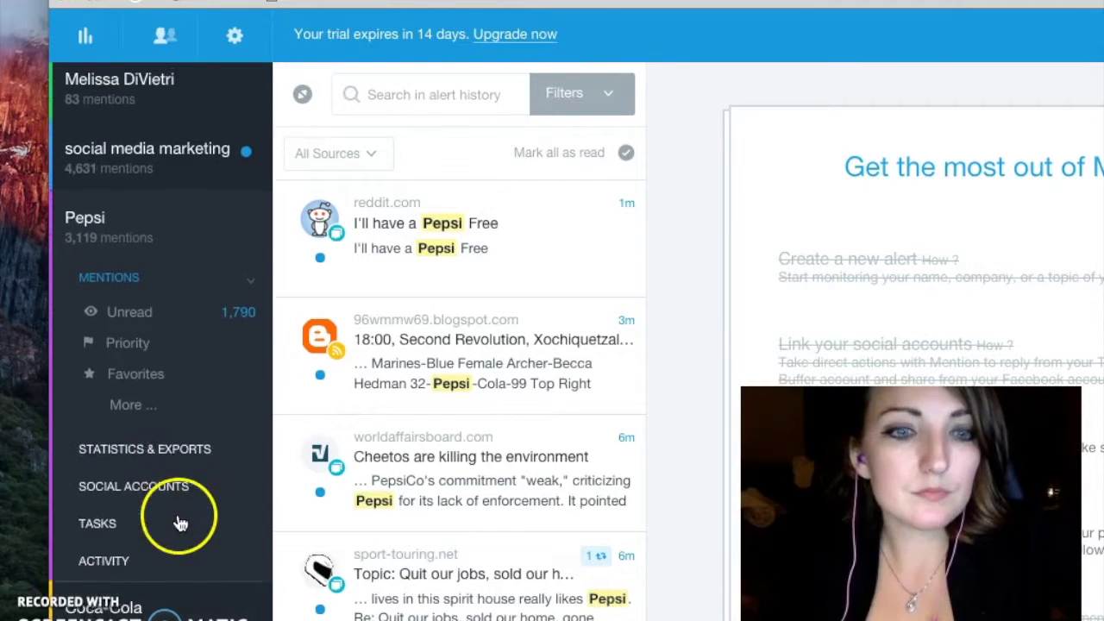
pyautogui.click(143, 314)
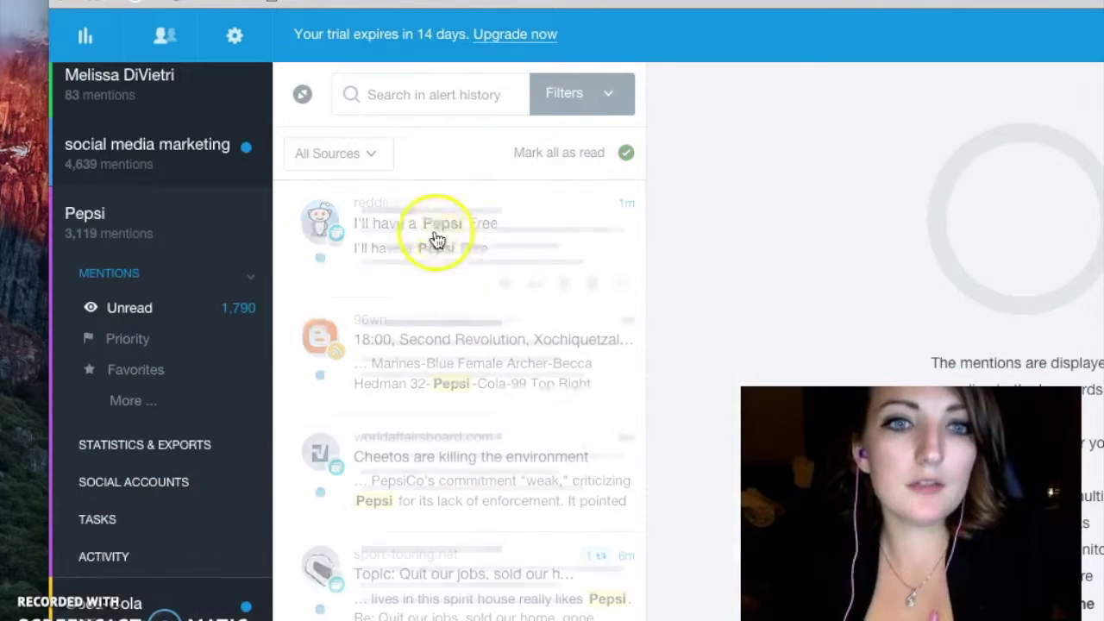
pyautogui.click(506, 284)
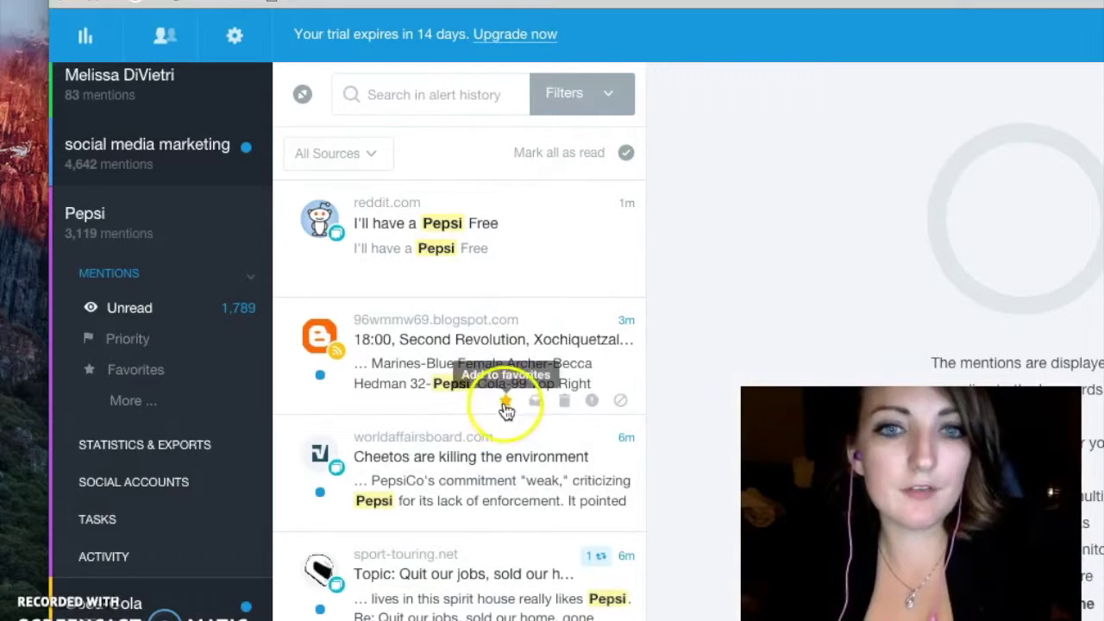
pyautogui.click(505, 400)
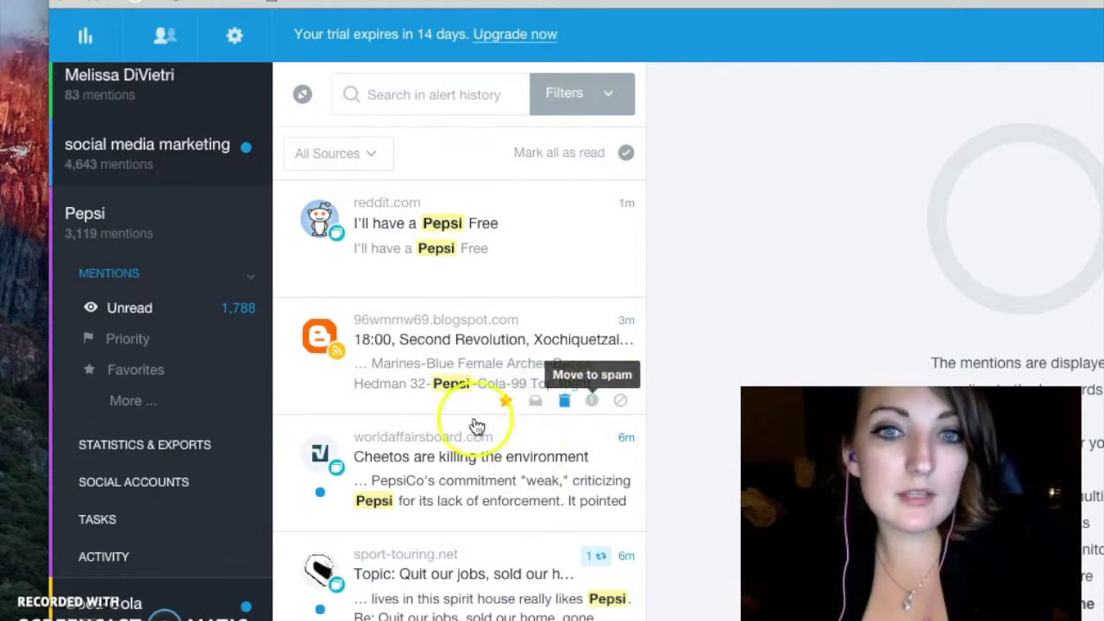
# View the Pepsi alert's tasks and open the team section
pyautogui.scroll(-5, 461, 483)
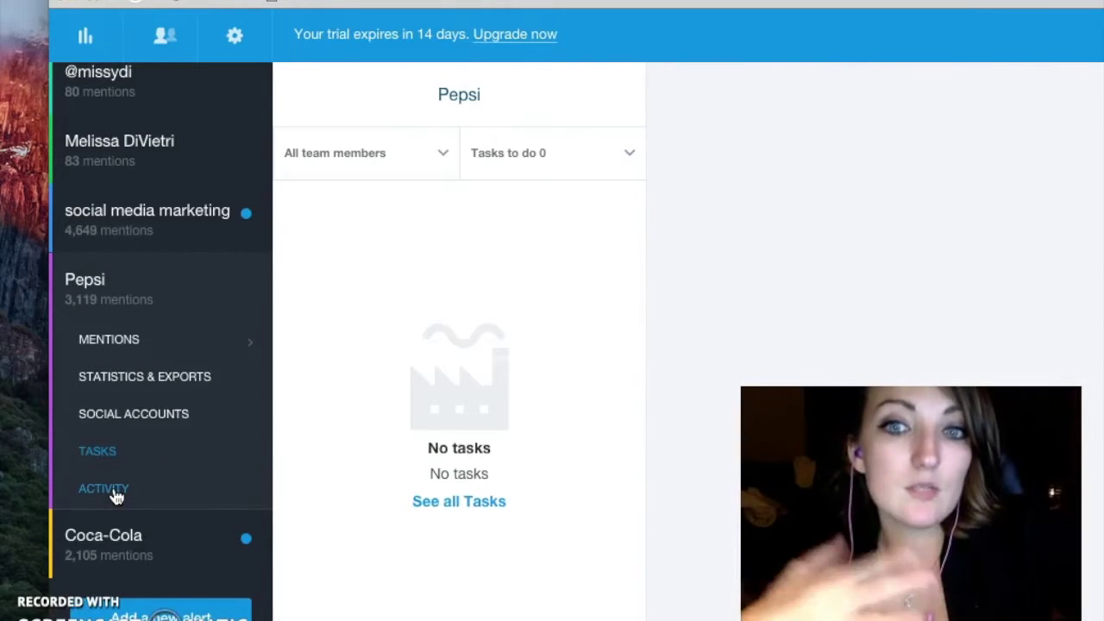
pyautogui.click(165, 35)
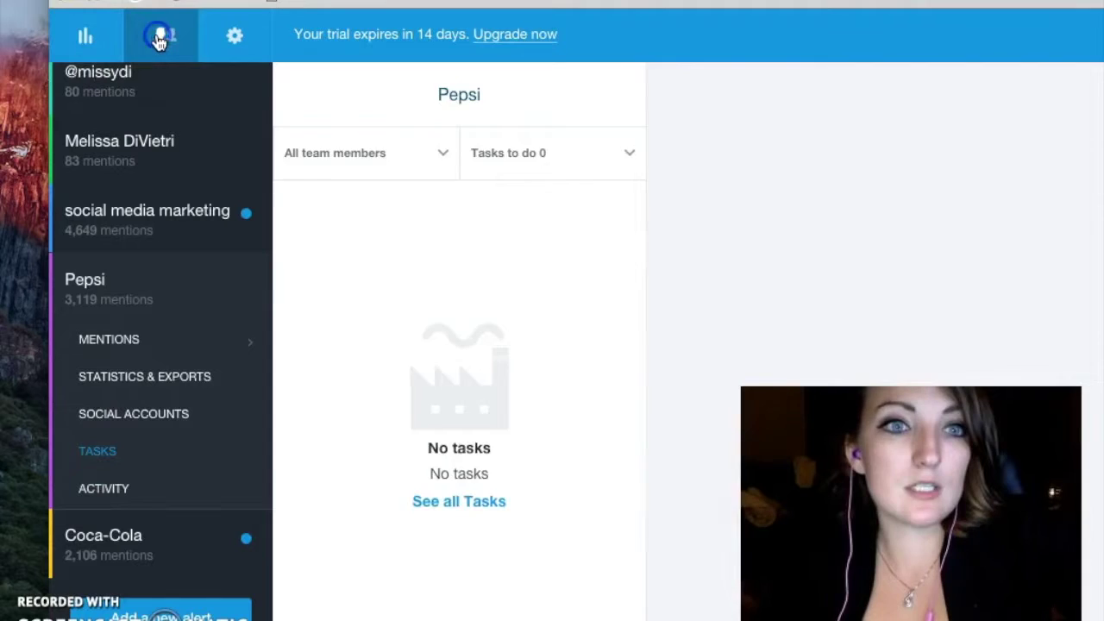